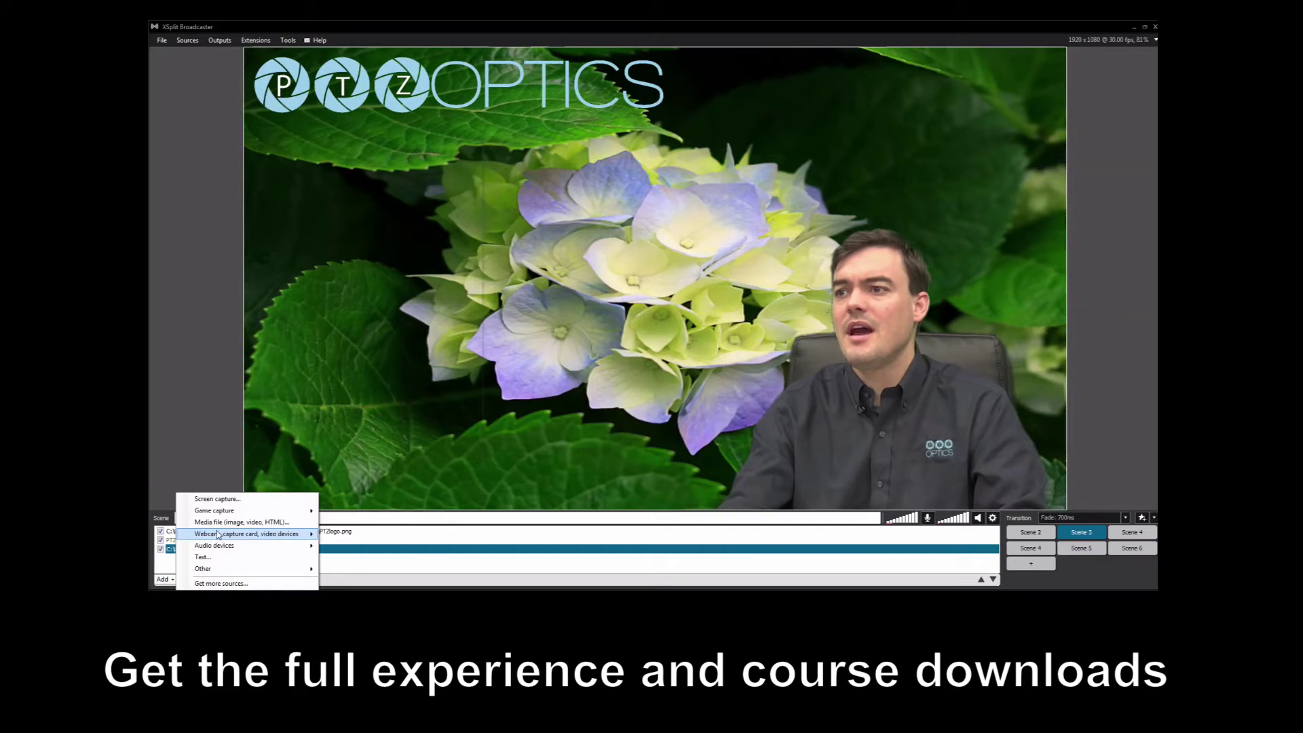
- Add a text source reading "The flower show" in the BrowalliaUPC font with a thin outline
left_click(216, 557)
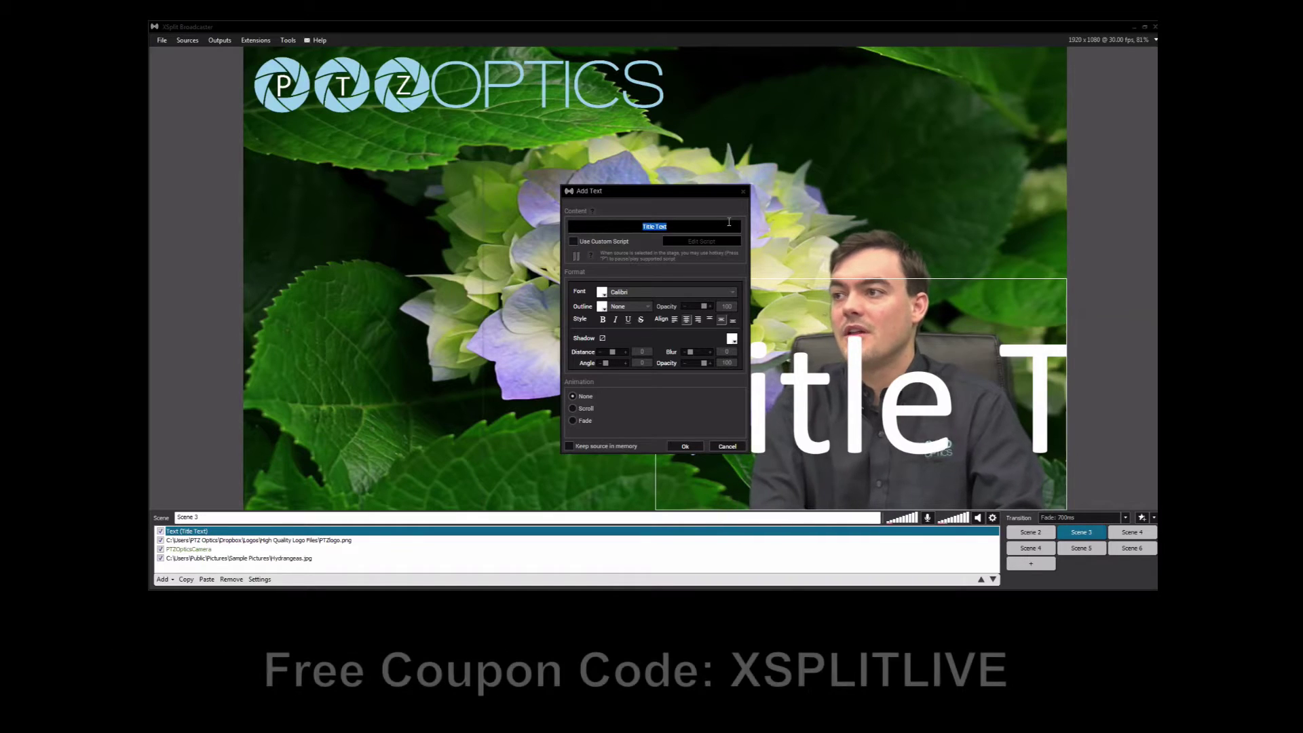
type("The flower show")
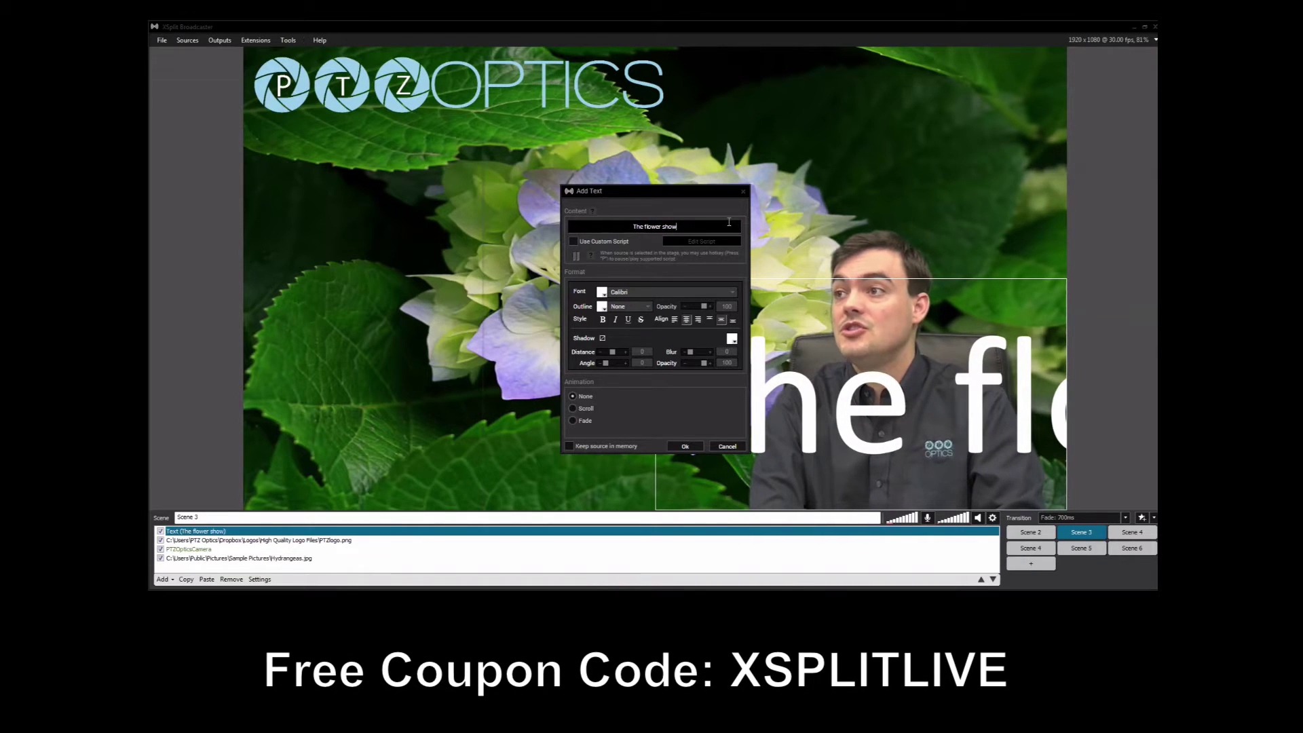
left_click(624, 295)
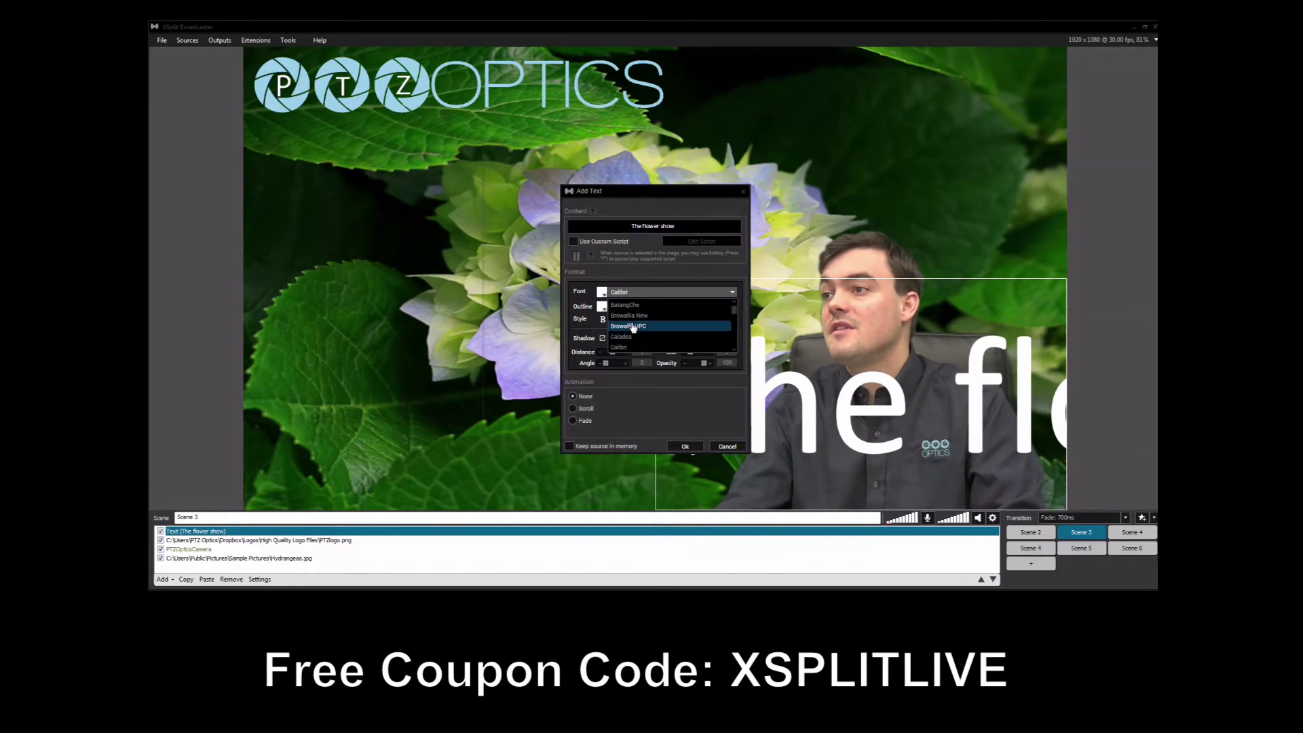
left_click(633, 327)
left_click(636, 309)
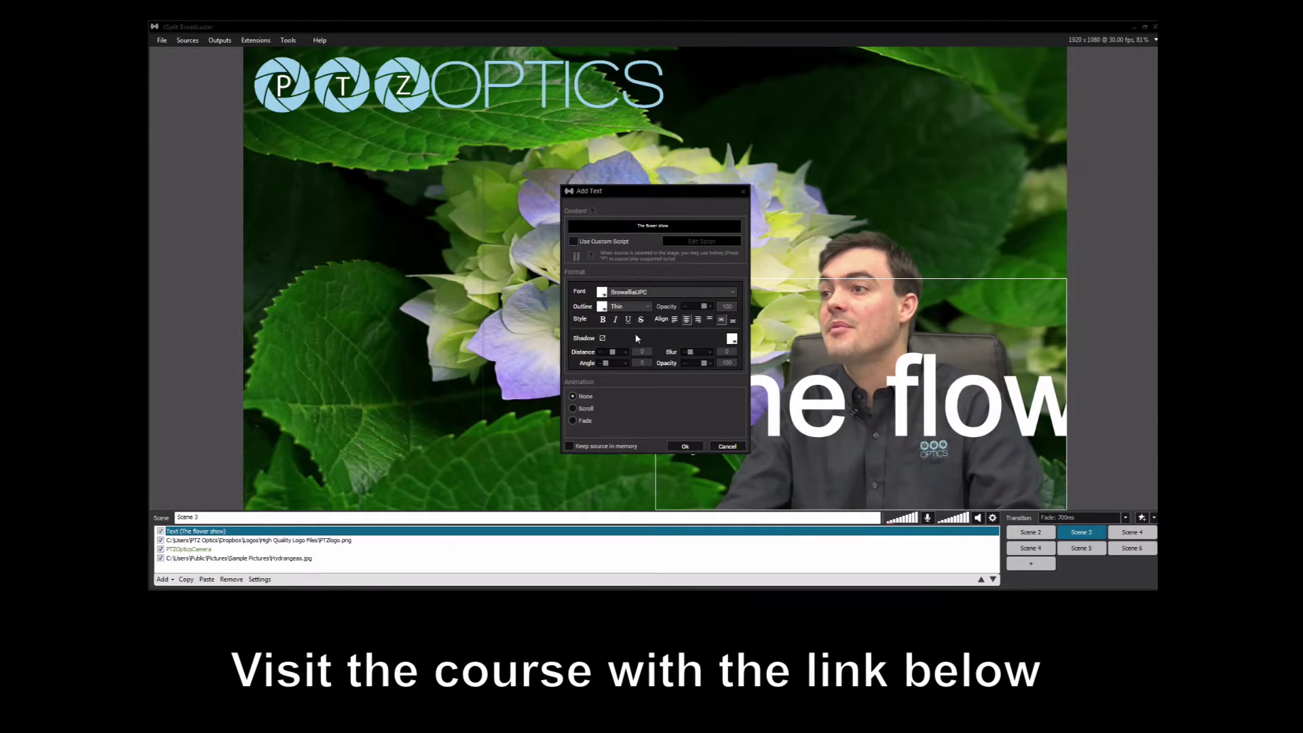
- Try the bold style and different shadow distances on the flower show text, and reset the shadow
left_click(604, 319)
left_click(605, 320)
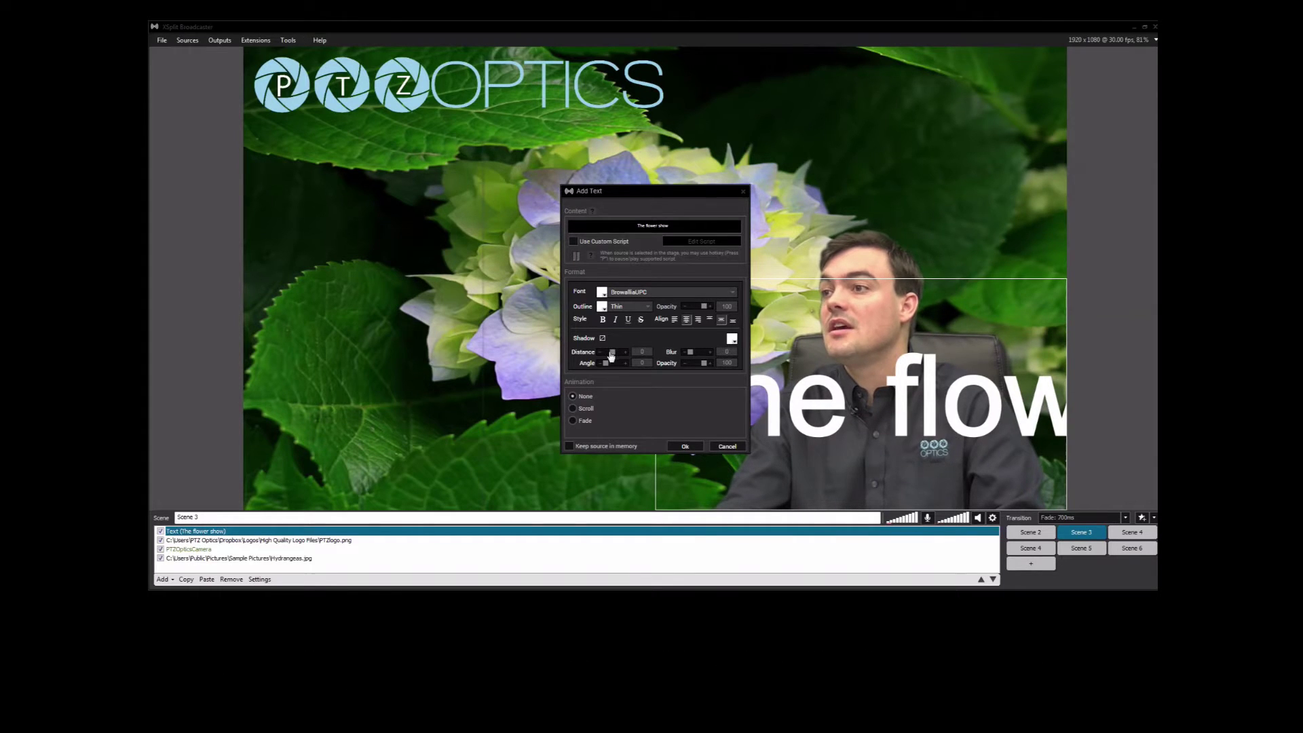
left_click_drag(612, 359, 611, 356)
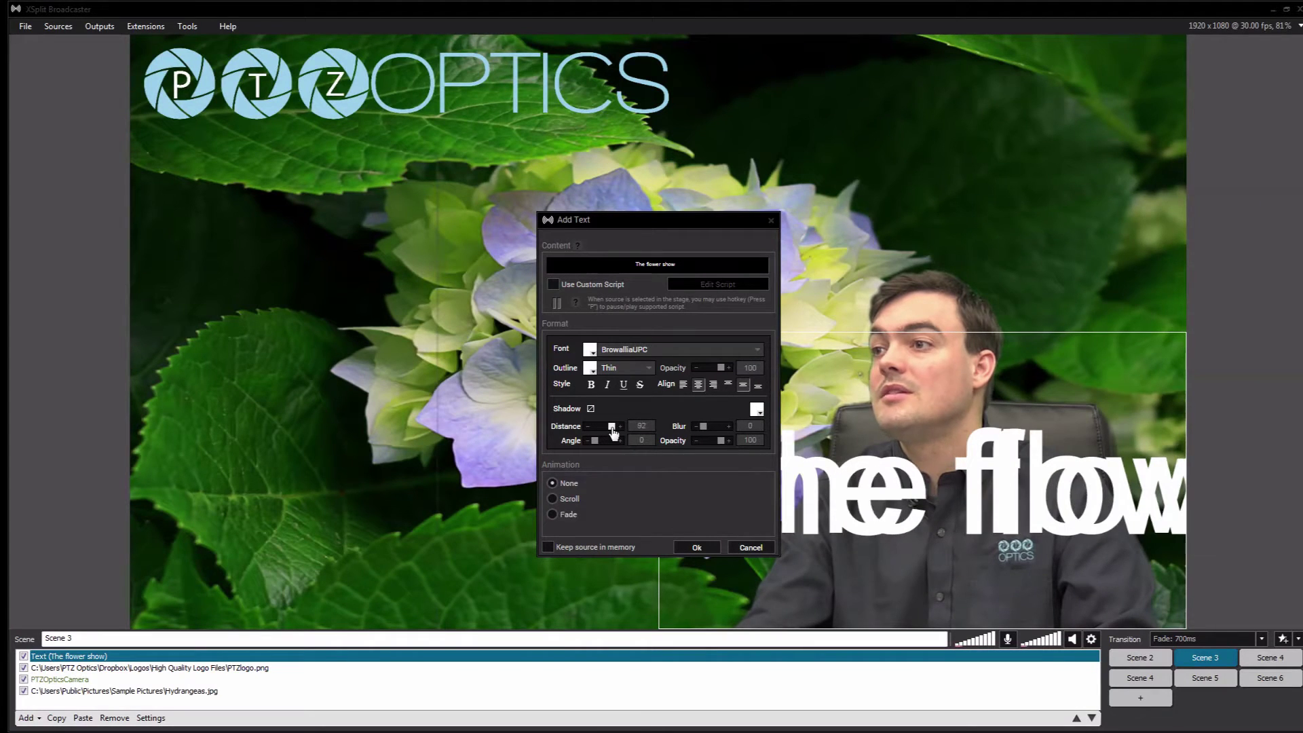
left_click_drag(599, 433, 596, 432)
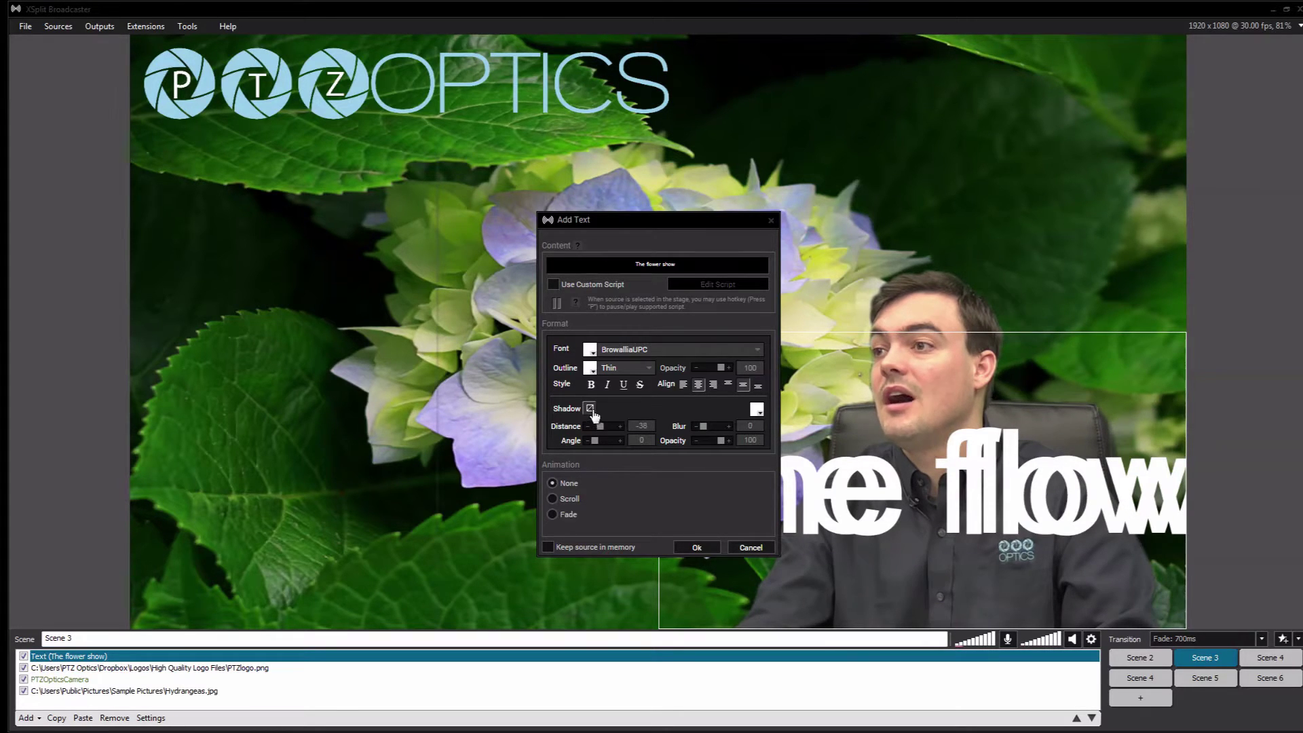
left_click(592, 411)
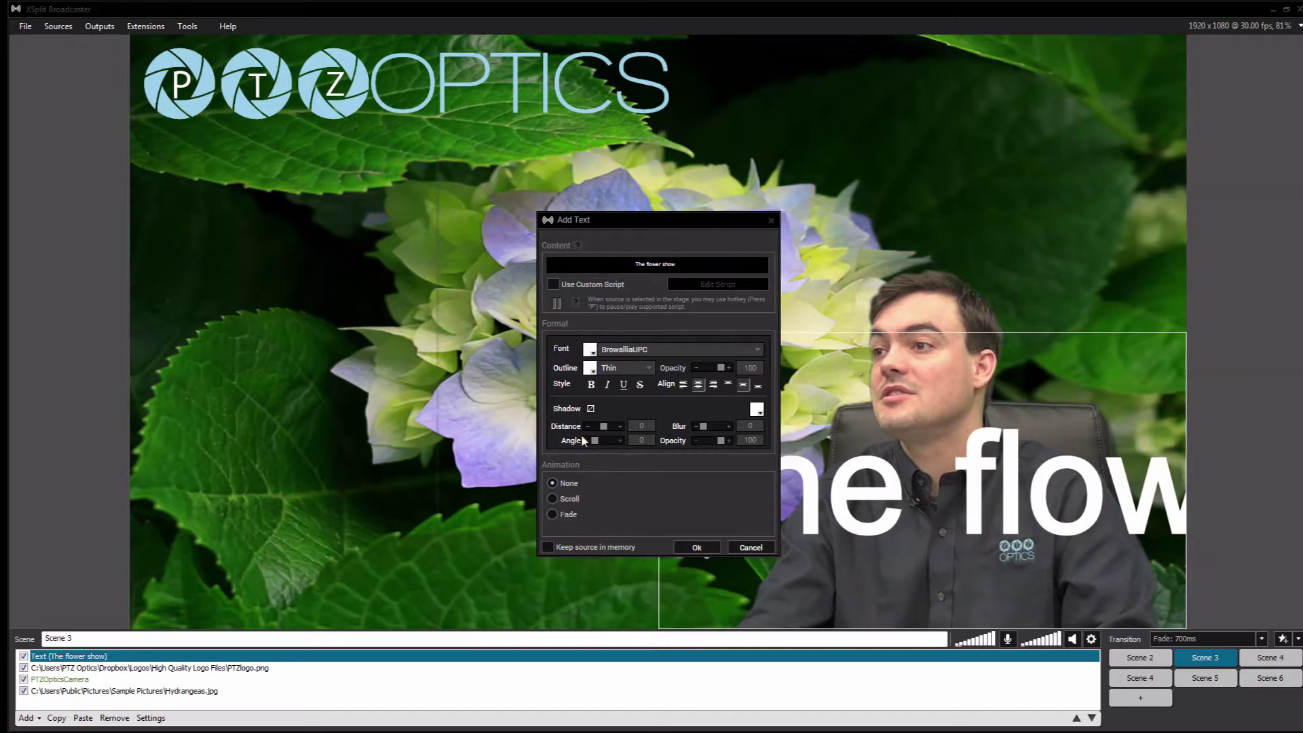
- Give the text a right-to-left scroll animation with leading spaces in its content, and finish adding it
left_click(554, 499)
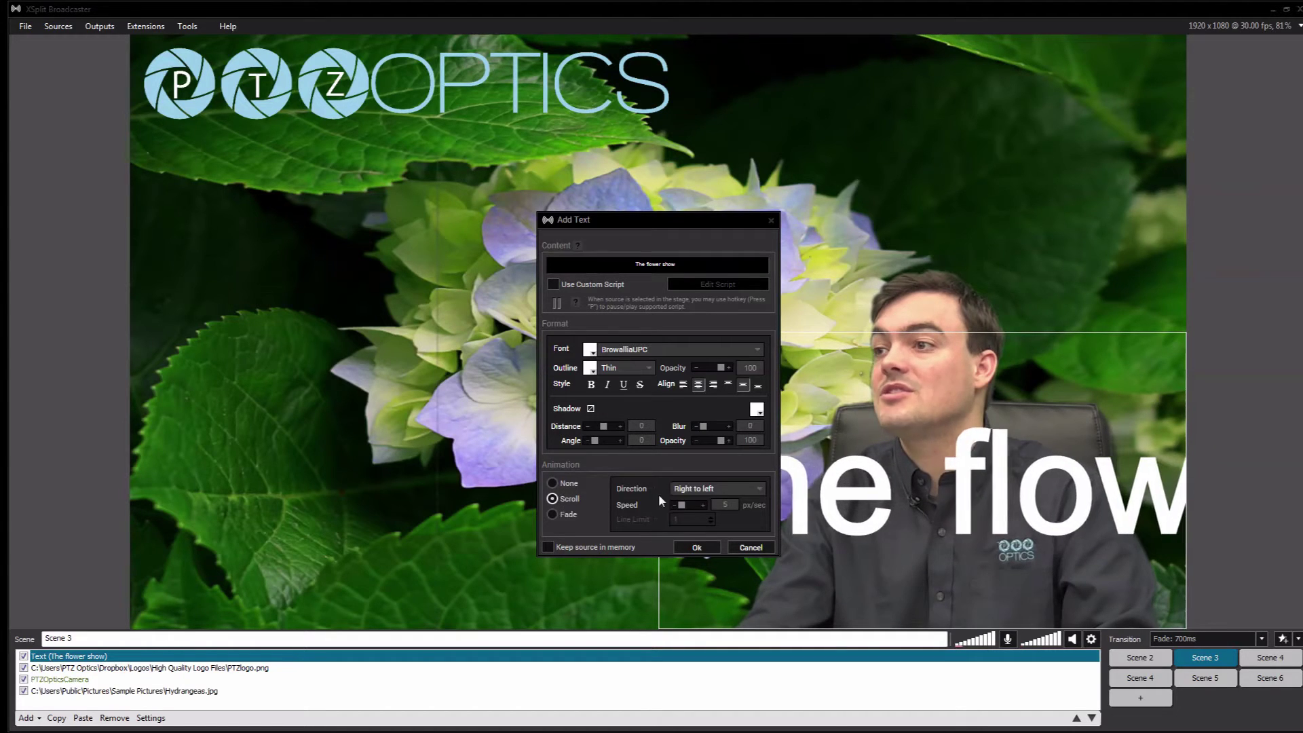
left_click(625, 266)
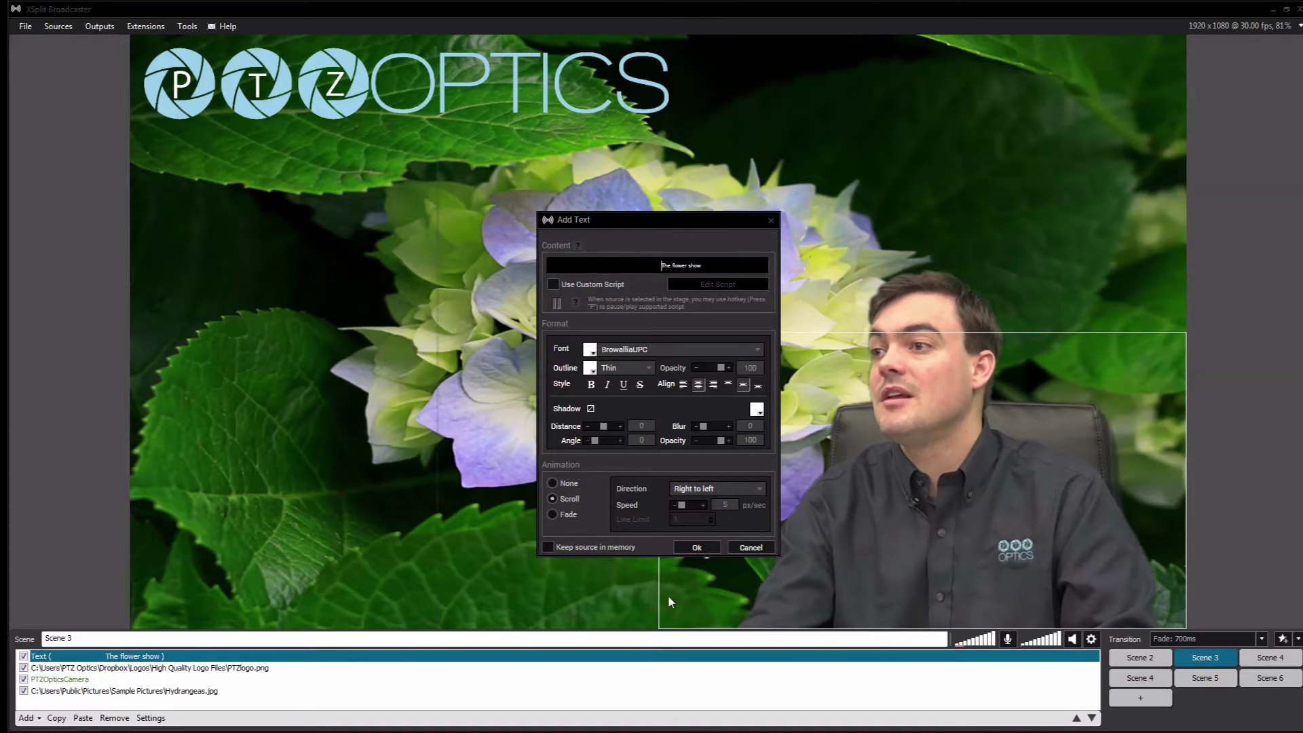
left_click(712, 547)
- Move the scrolling text to the scene's lower-left area and shrink it into a thin strip along the bottom edge
left_click_drag(727, 556, 381, 552)
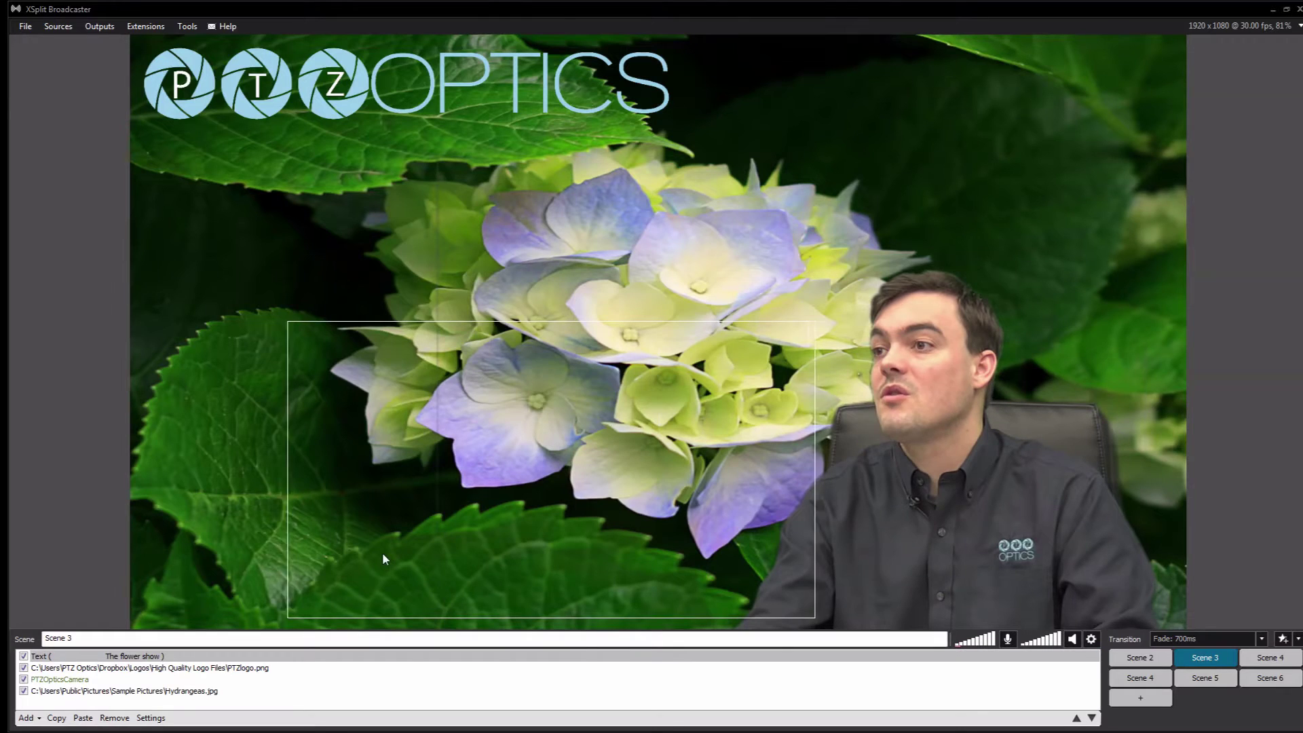
mouse_move(390, 385)
left_mouse_down()
mouse_move(380, 474)
mouse_move(368, 377)
left_mouse_up()
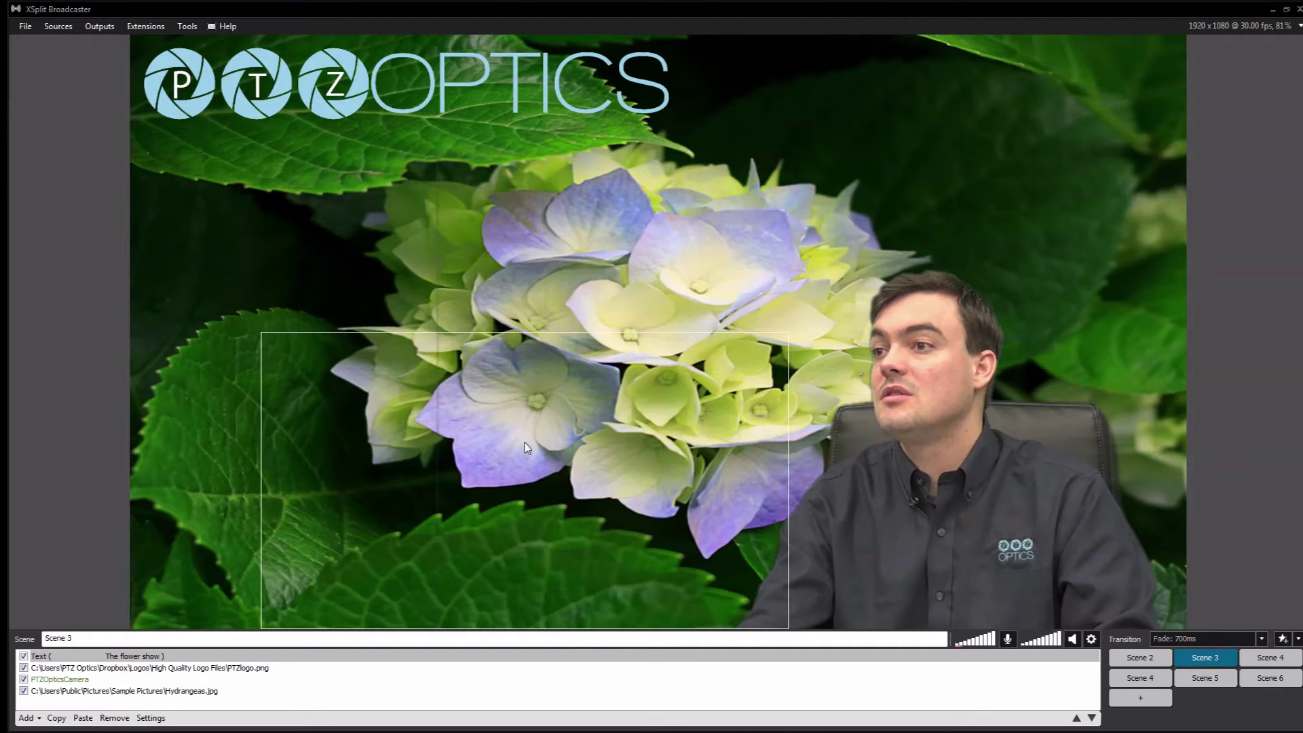
left_click_drag(259, 332, 93, 553)
mouse_move(522, 588)
left_mouse_down()
mouse_move(531, 572)
mouse_move(526, 615)
mouse_move(539, 603)
left_mouse_up()
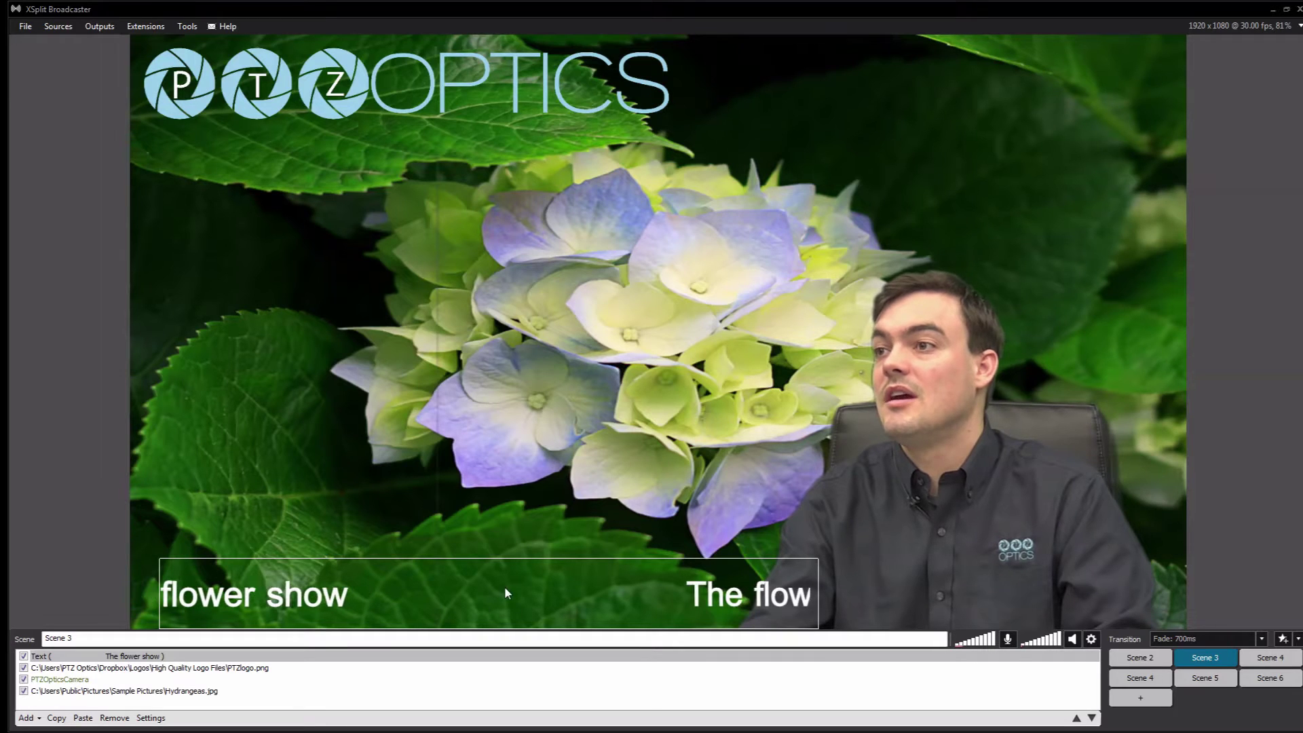
- Change the scrolling text's content to "The flow show is starting soon don't forget to invite your friends"
right_click(723, 606)
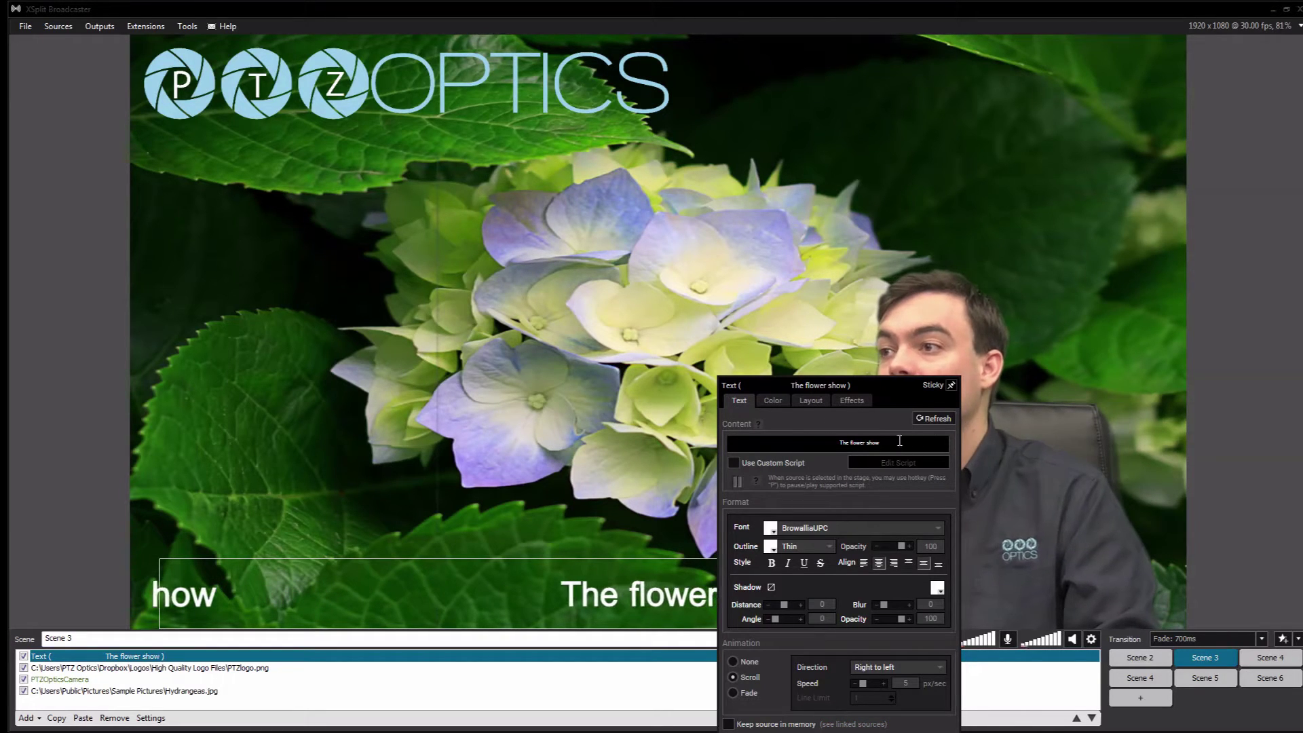
left_click(847, 446)
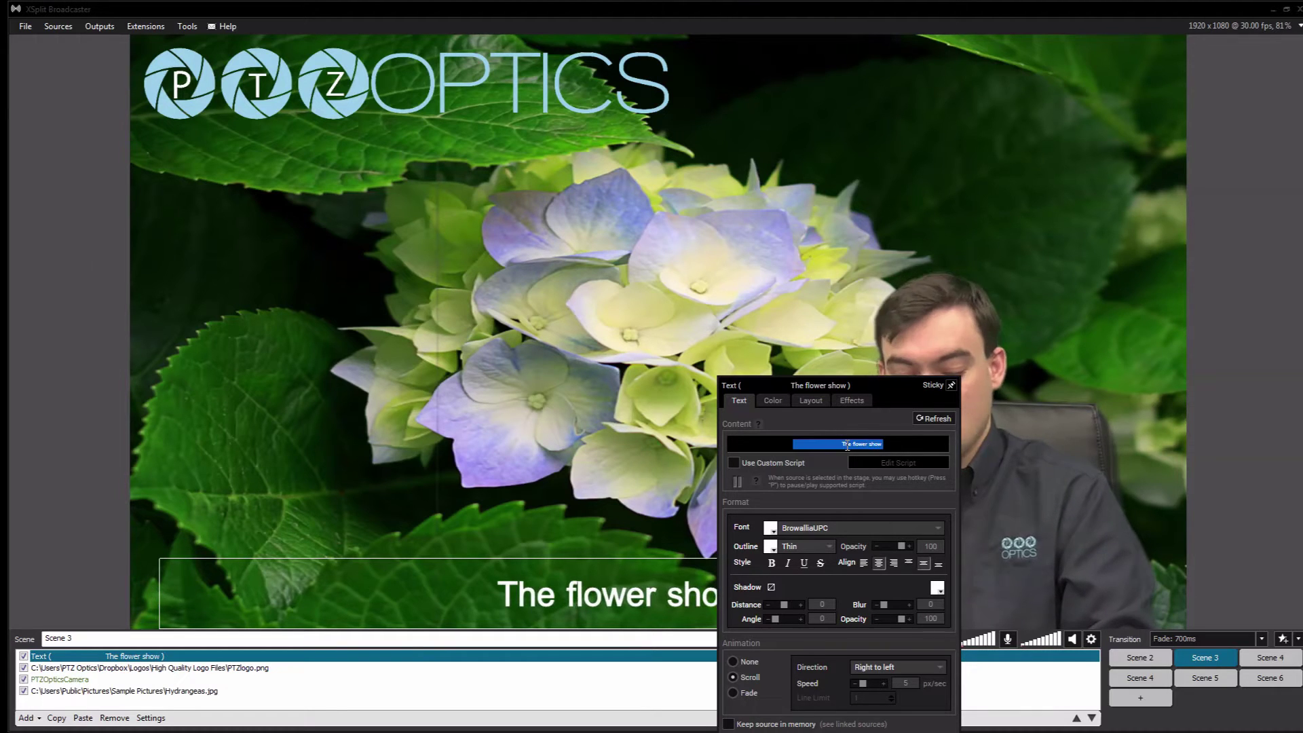
type("The flow show is starting soon don't forget to invite your friends")
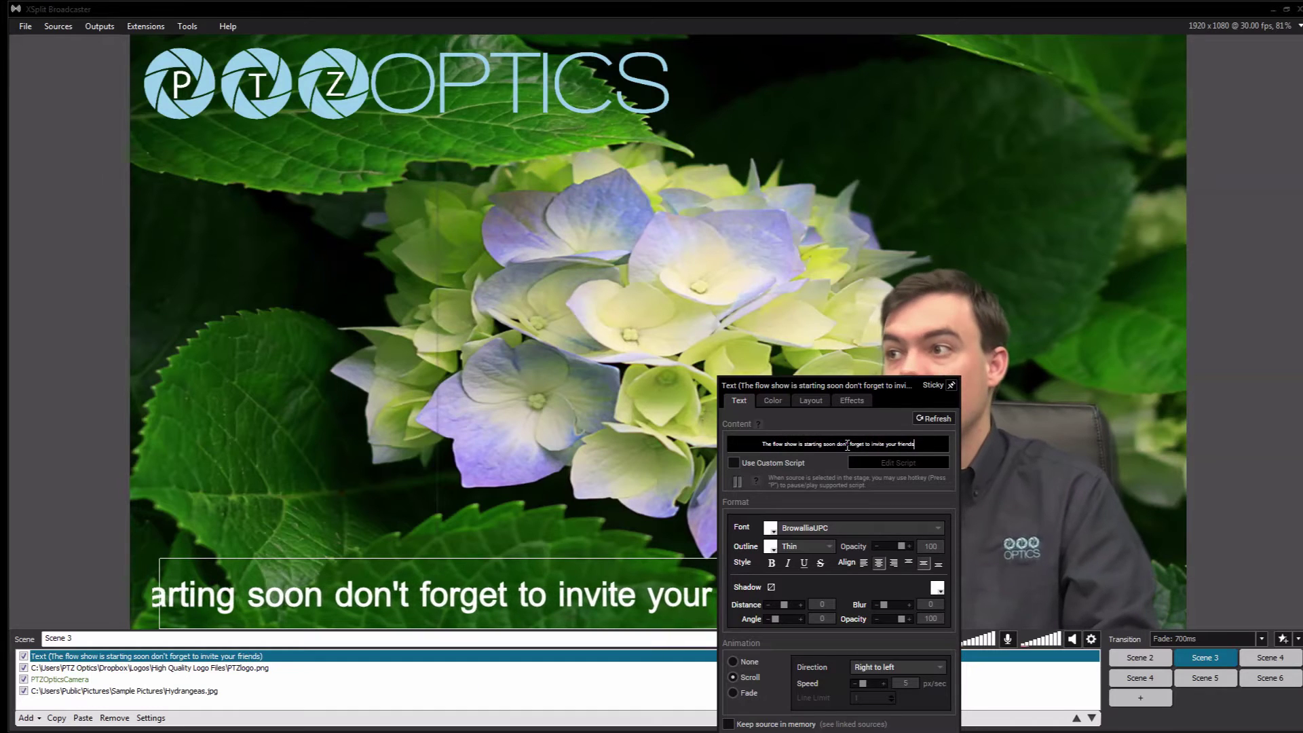
left_click(635, 398)
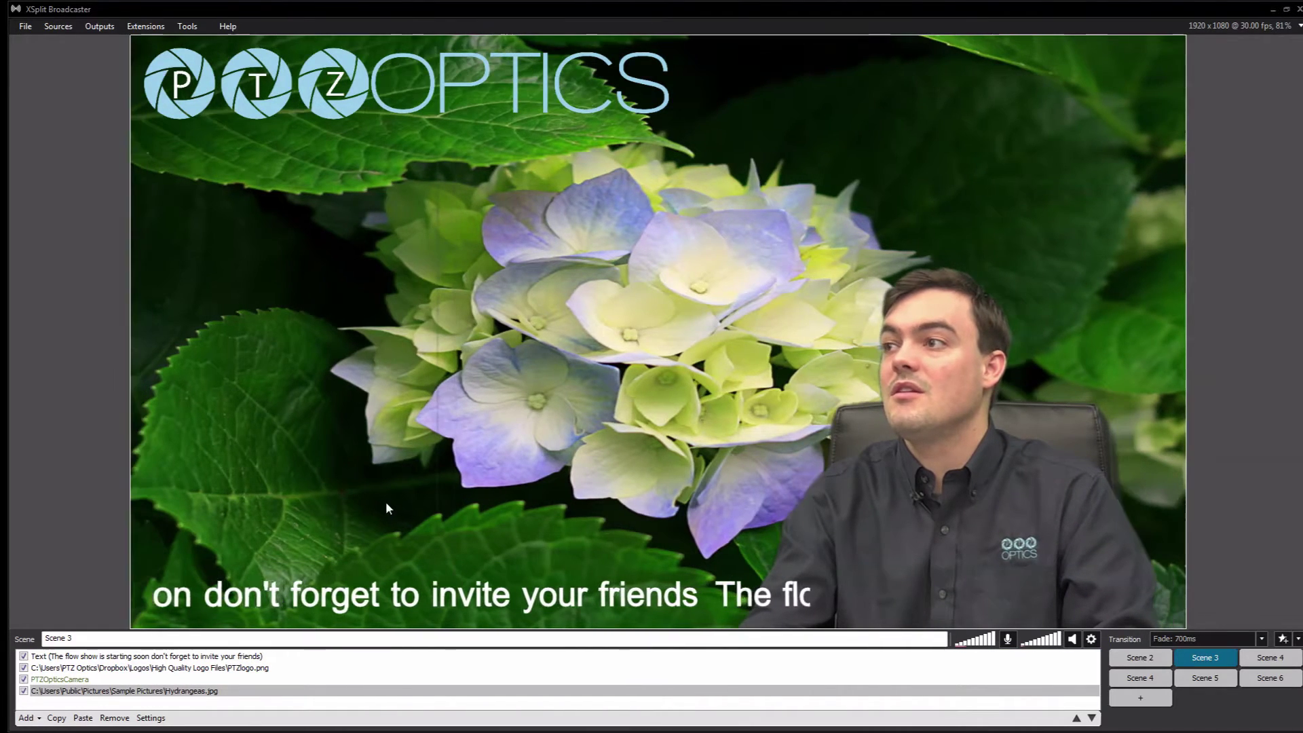
- Shift the ticker text slightly to the left and narrow its frame so it ends before the presenter
left_click(203, 690)
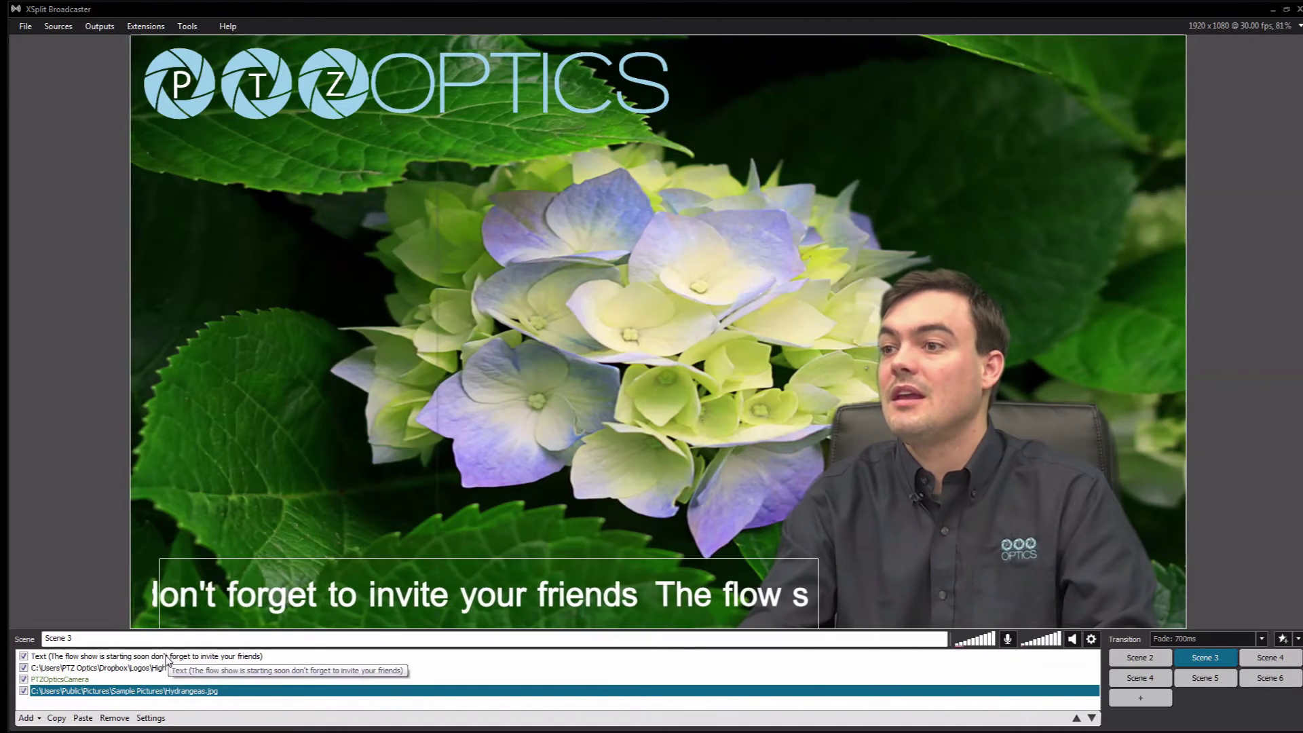
left_click(138, 668)
left_click(156, 657)
left_click_drag(222, 622, 208, 603)
mouse_move(805, 586)
left_mouse_down()
mouse_move(787, 584)
mouse_move(808, 590)
left_mouse_up()
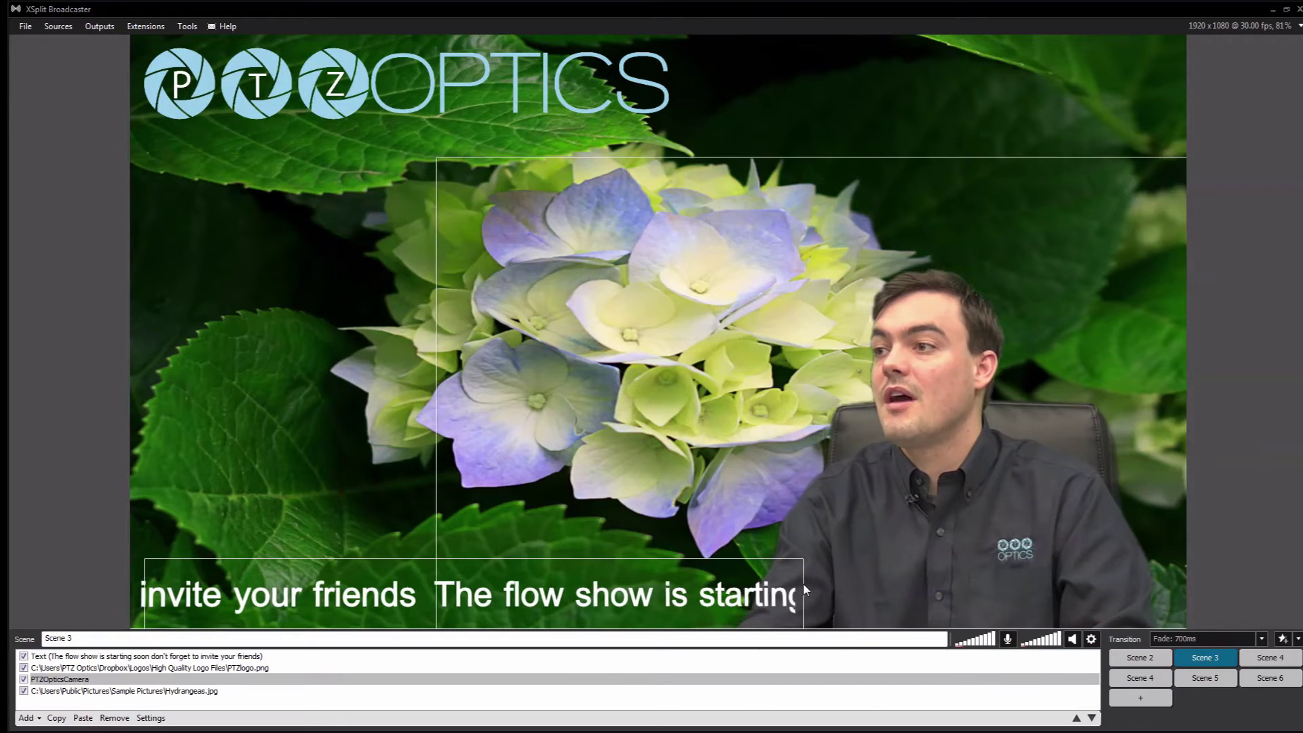
left_click(324, 609)
left_click_drag(804, 588, 733, 588)
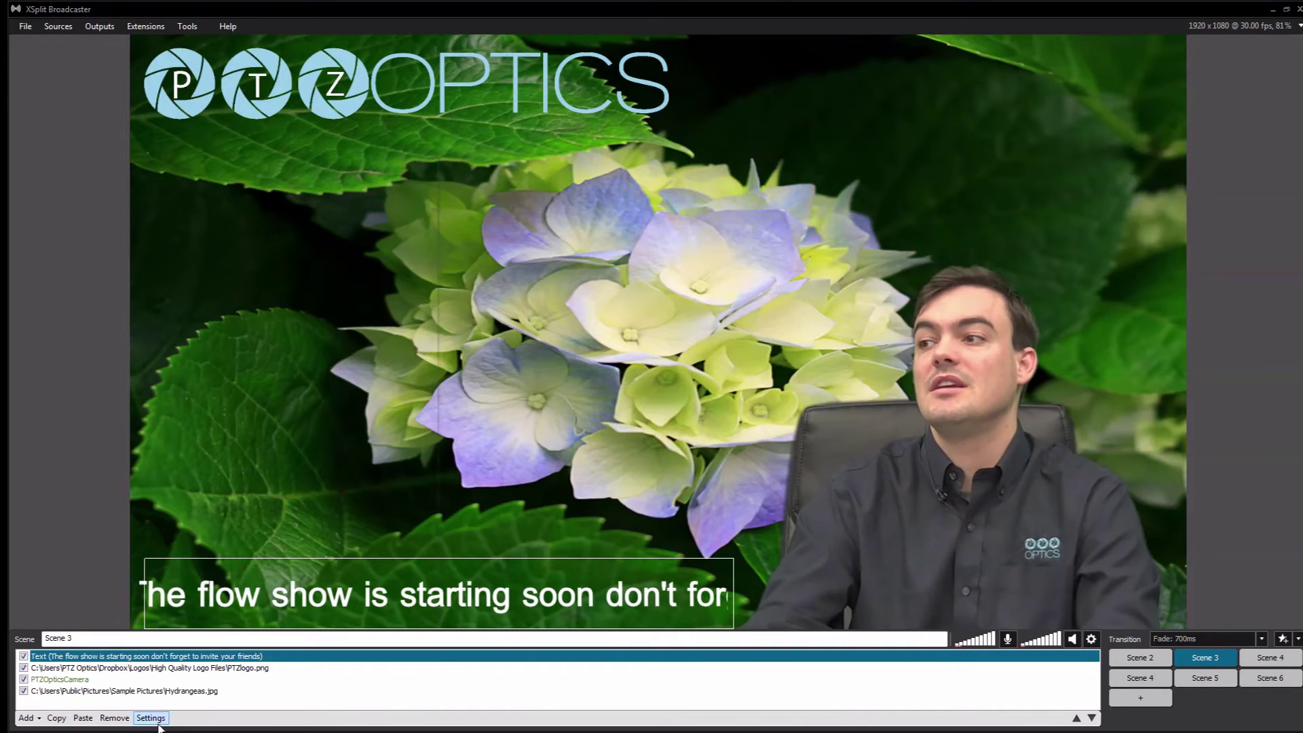
- Add a second text source reading "Facebook.com/flowershow" with a right-to-left scroll animation
left_click(28, 717)
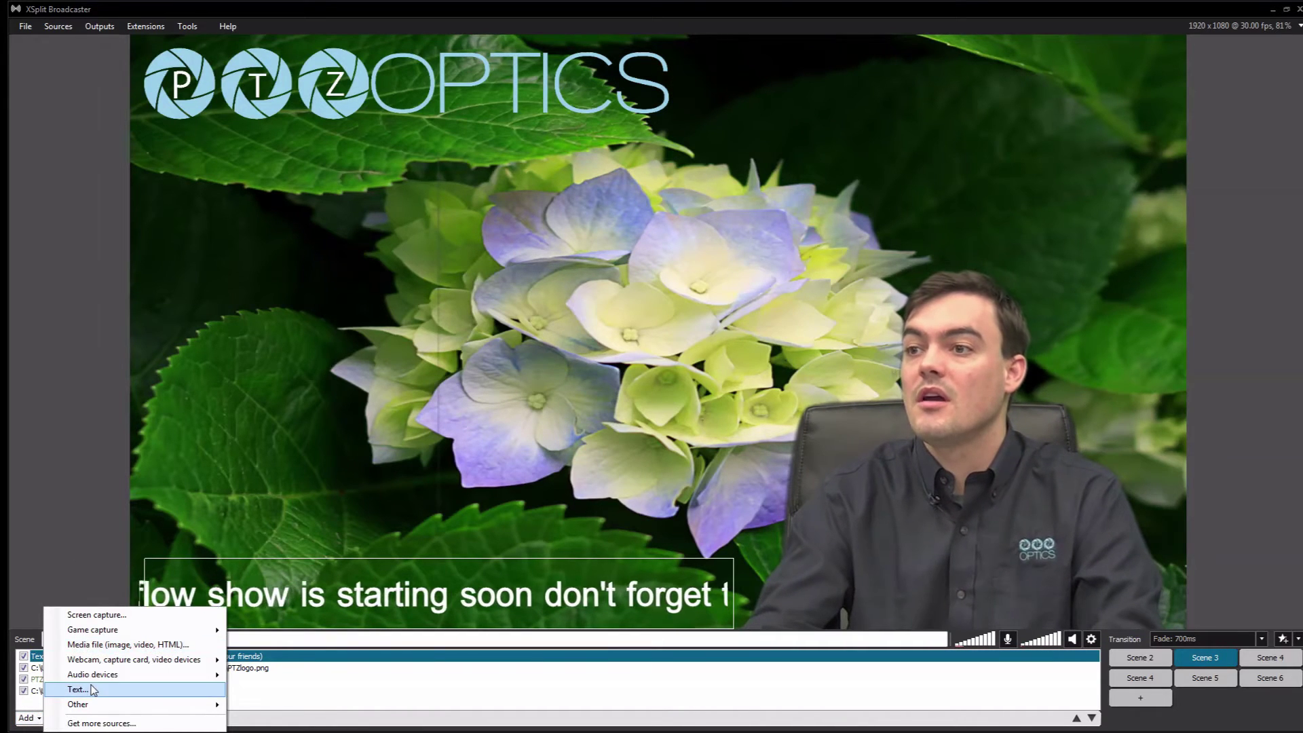
left_click(76, 690)
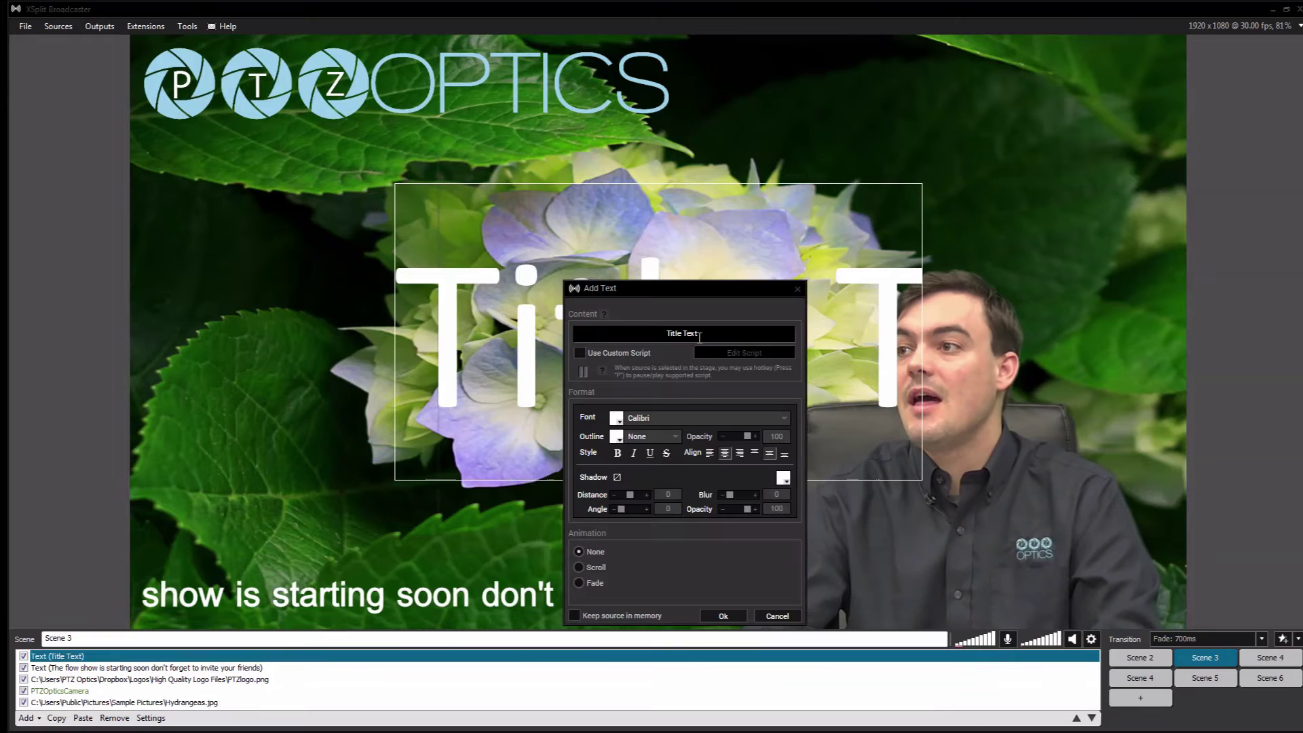
left_click_drag(672, 334, 611, 326)
key("BackSpace")
type("Facebook.")
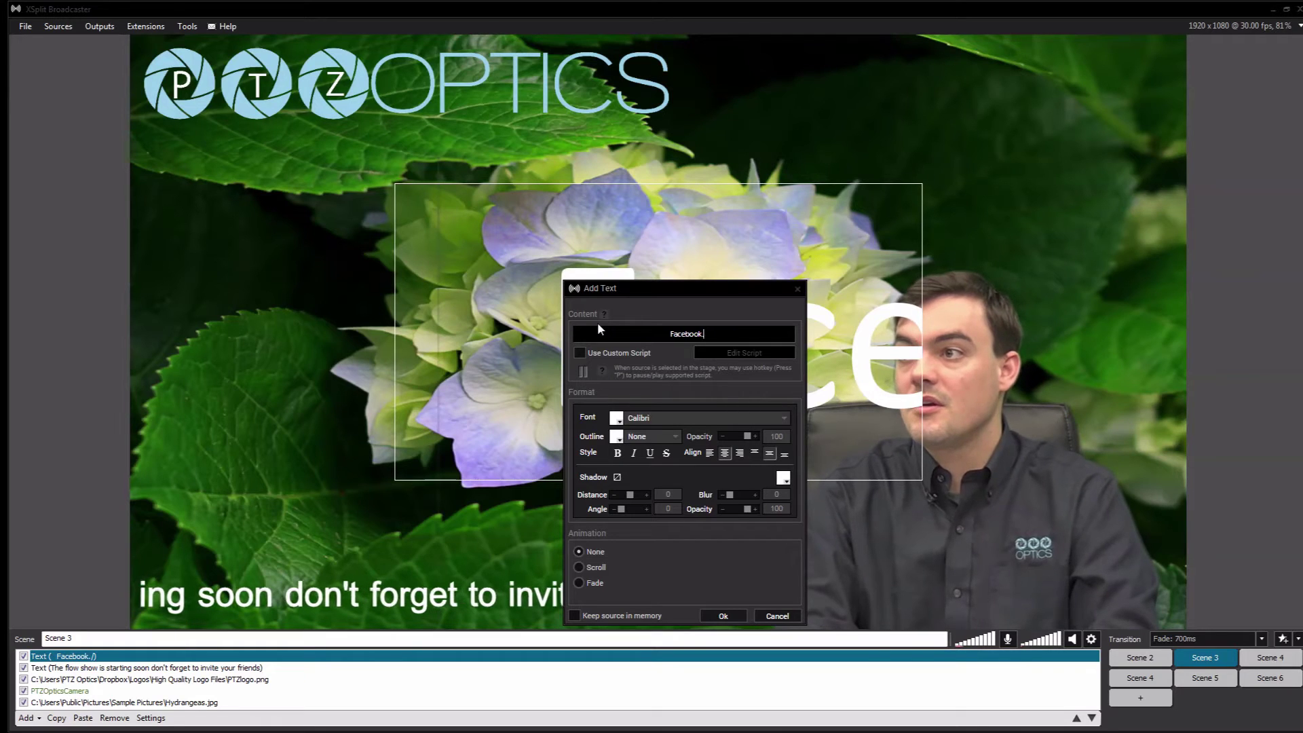
type("com/flowershow")
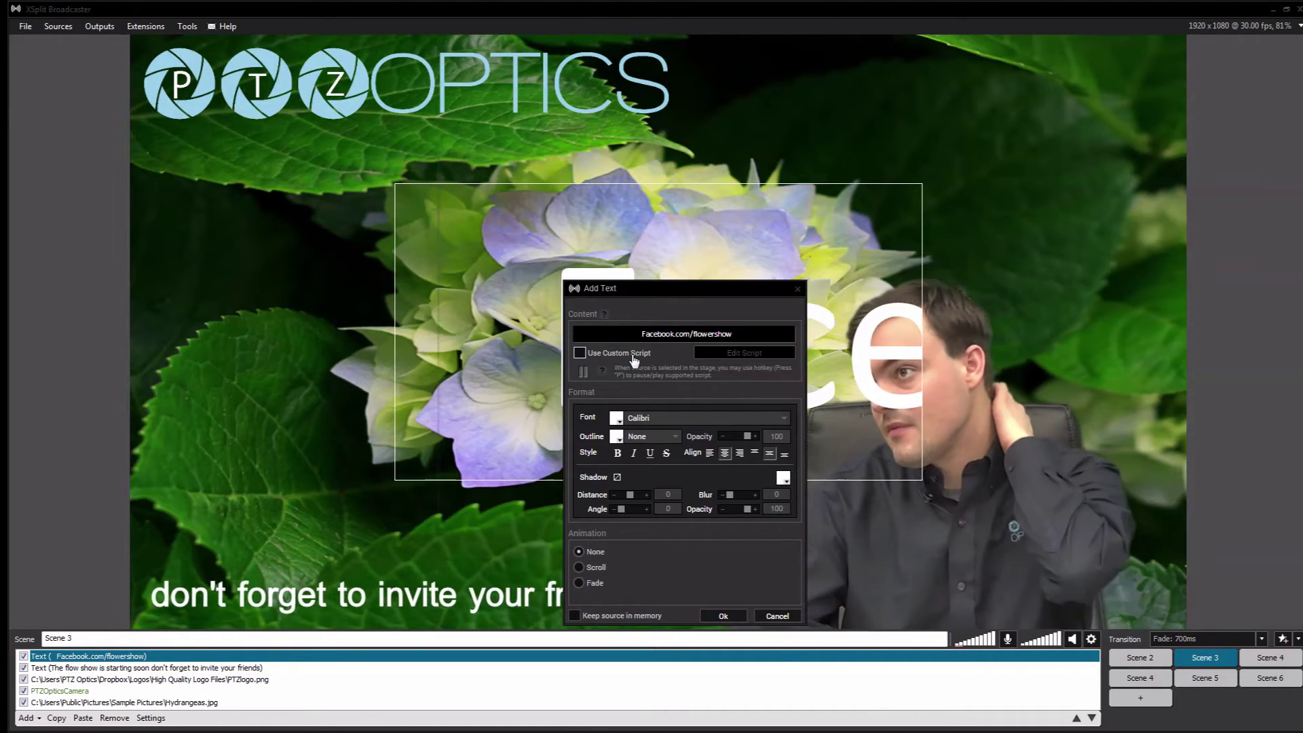
left_click(588, 570)
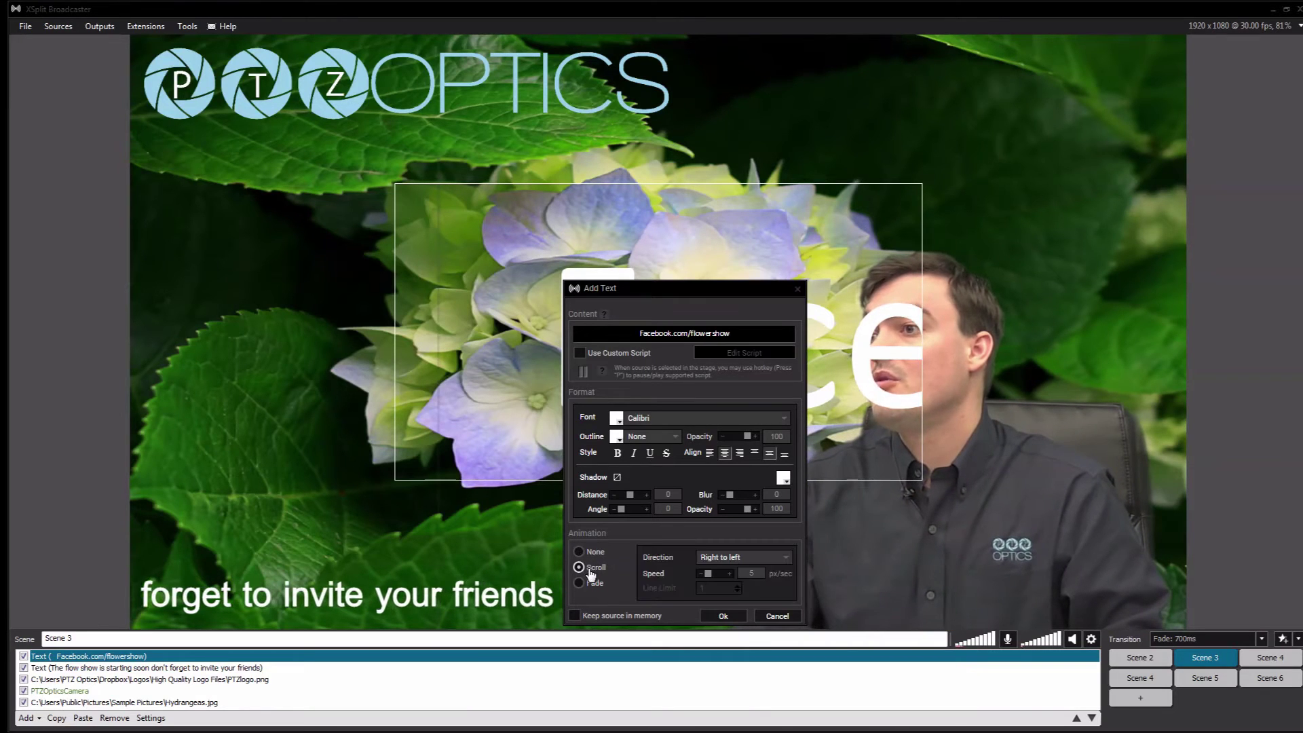
left_click(721, 615)
- Resize the Facebook text to a small frame and place it under the PTZOptics logo in the scene's upper-left corner
left_click_drag(649, 373, 570, 341)
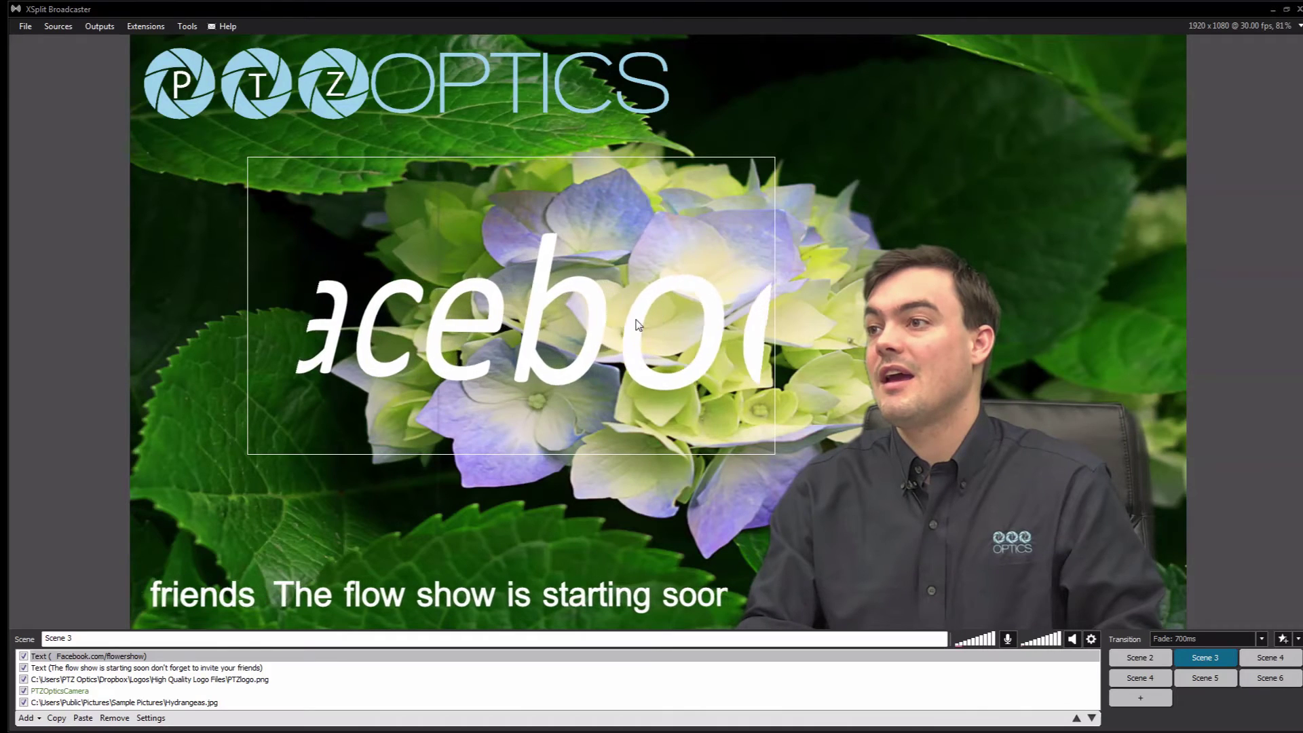
left_click_drag(778, 159, 1187, 37)
left_click_drag(916, 253, 686, 189)
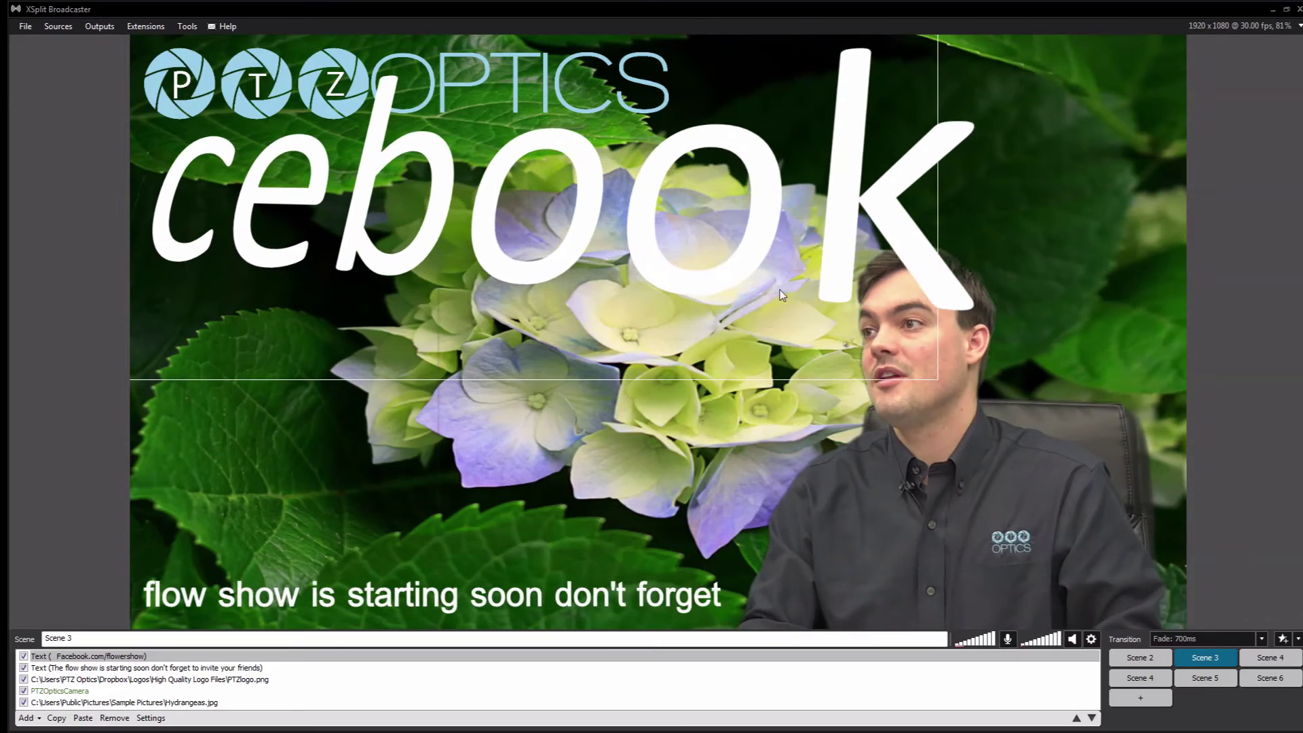
left_click_drag(942, 383, 456, 175)
left_click_drag(389, 129, 400, 184)
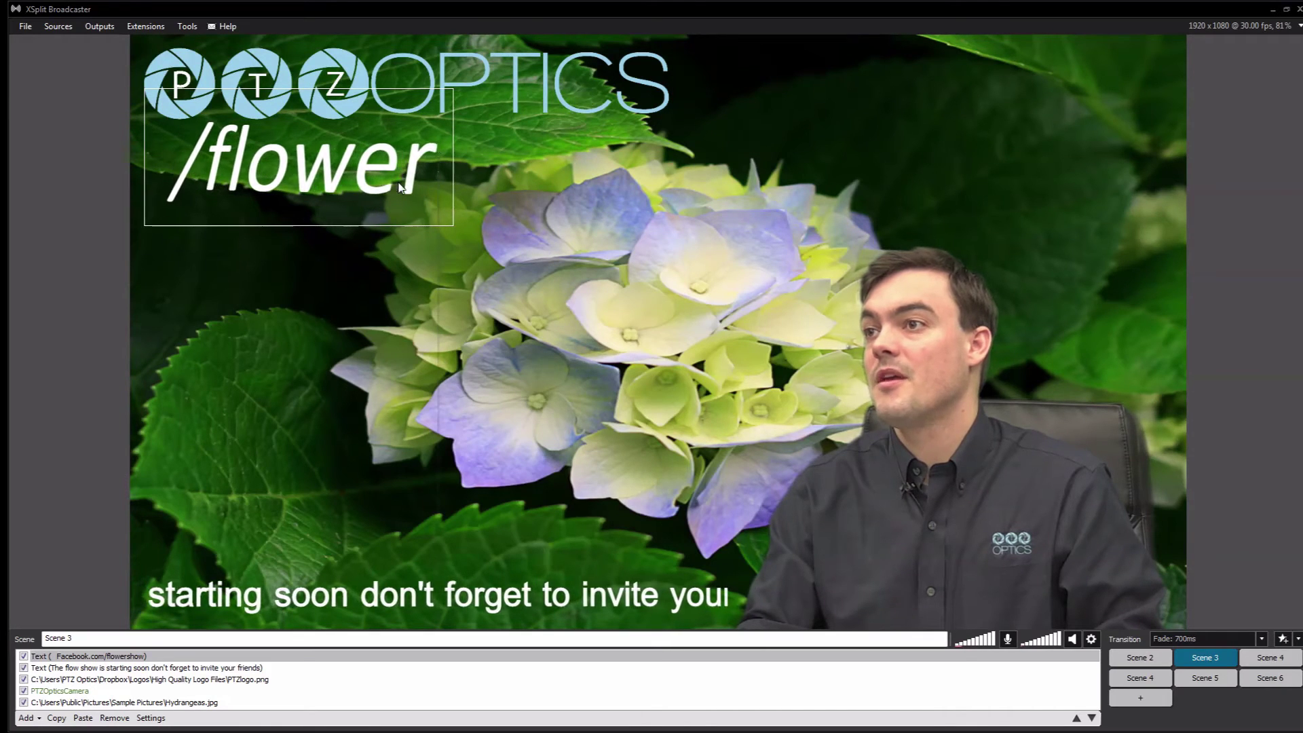
- Review the Facebook text's font and colour options, set its masking to Shape, and keep the scroll animation
right_click(398, 181)
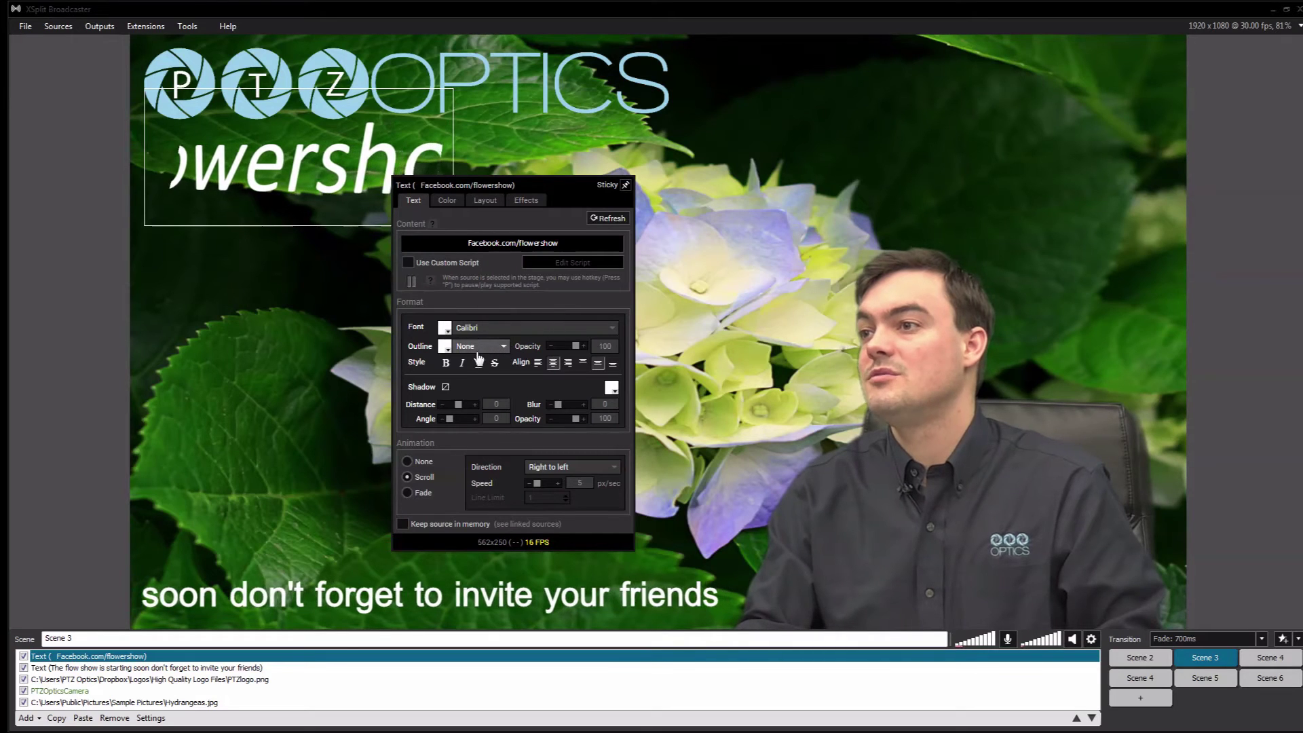
left_click(448, 329)
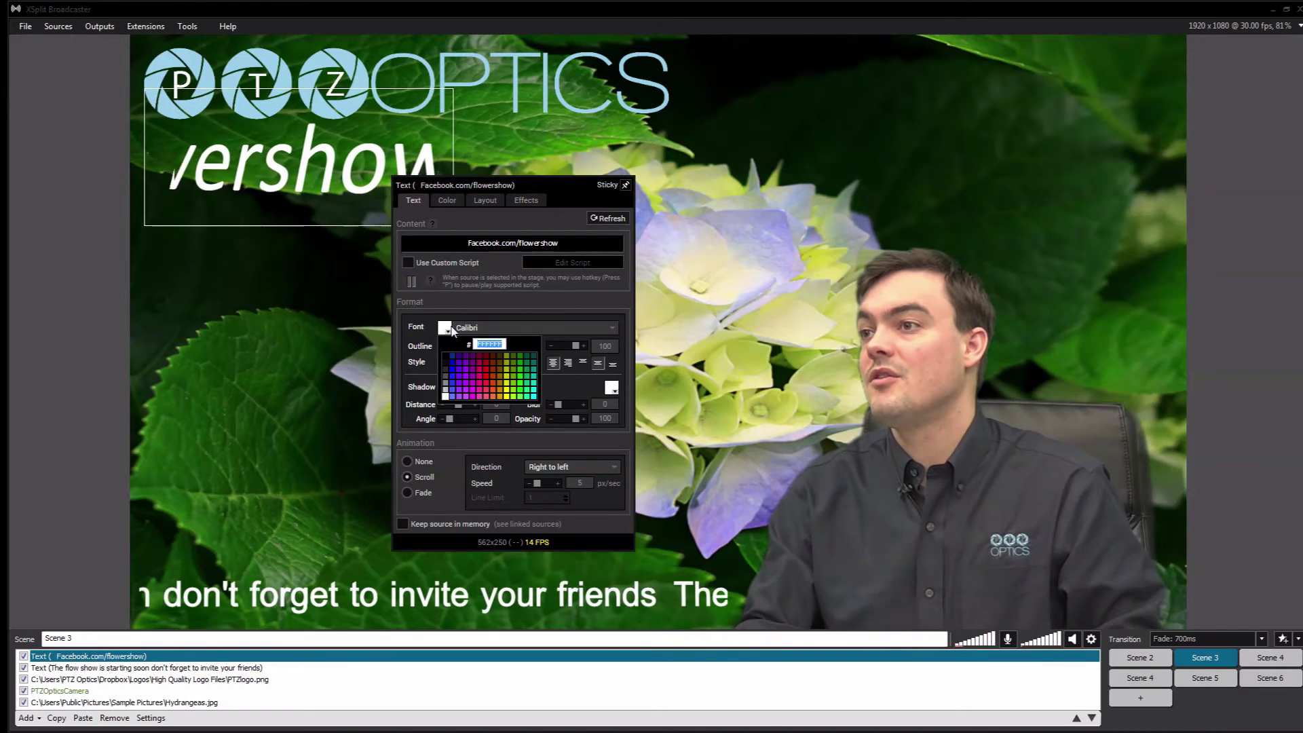
left_click(470, 330)
left_click(523, 332)
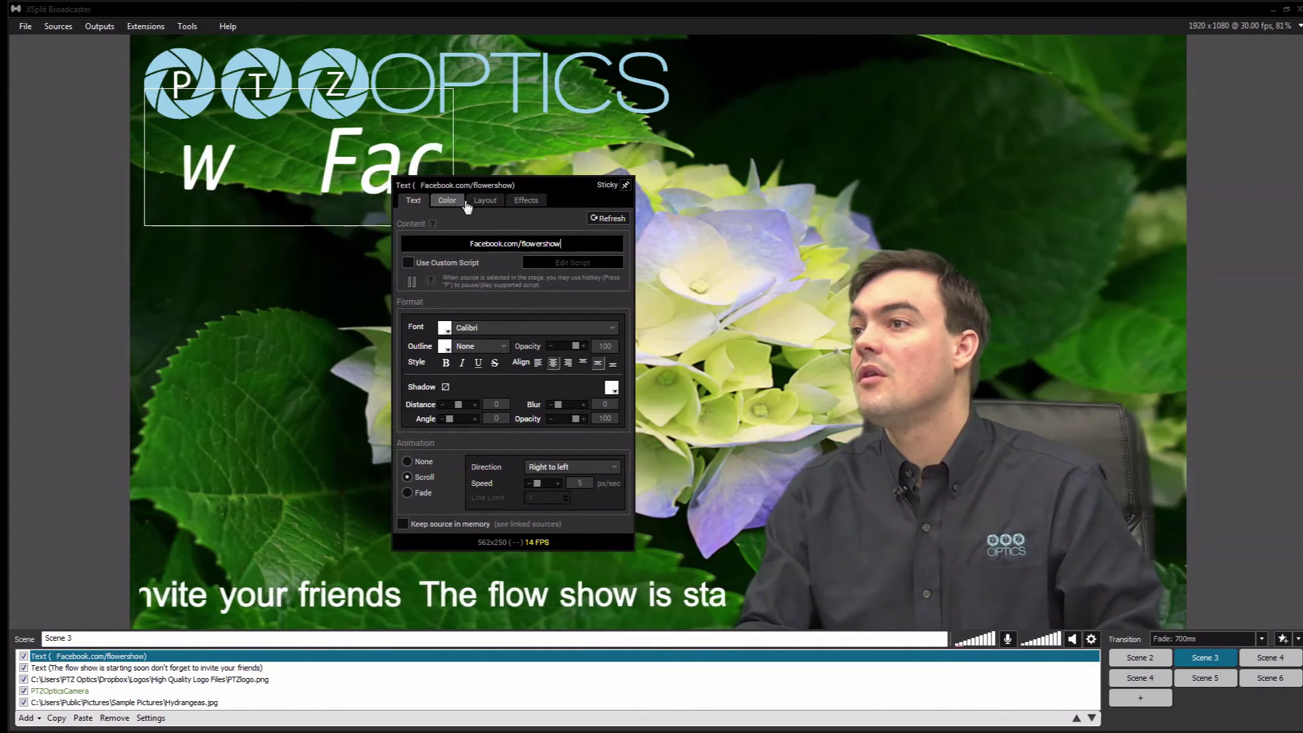
left_click(500, 202)
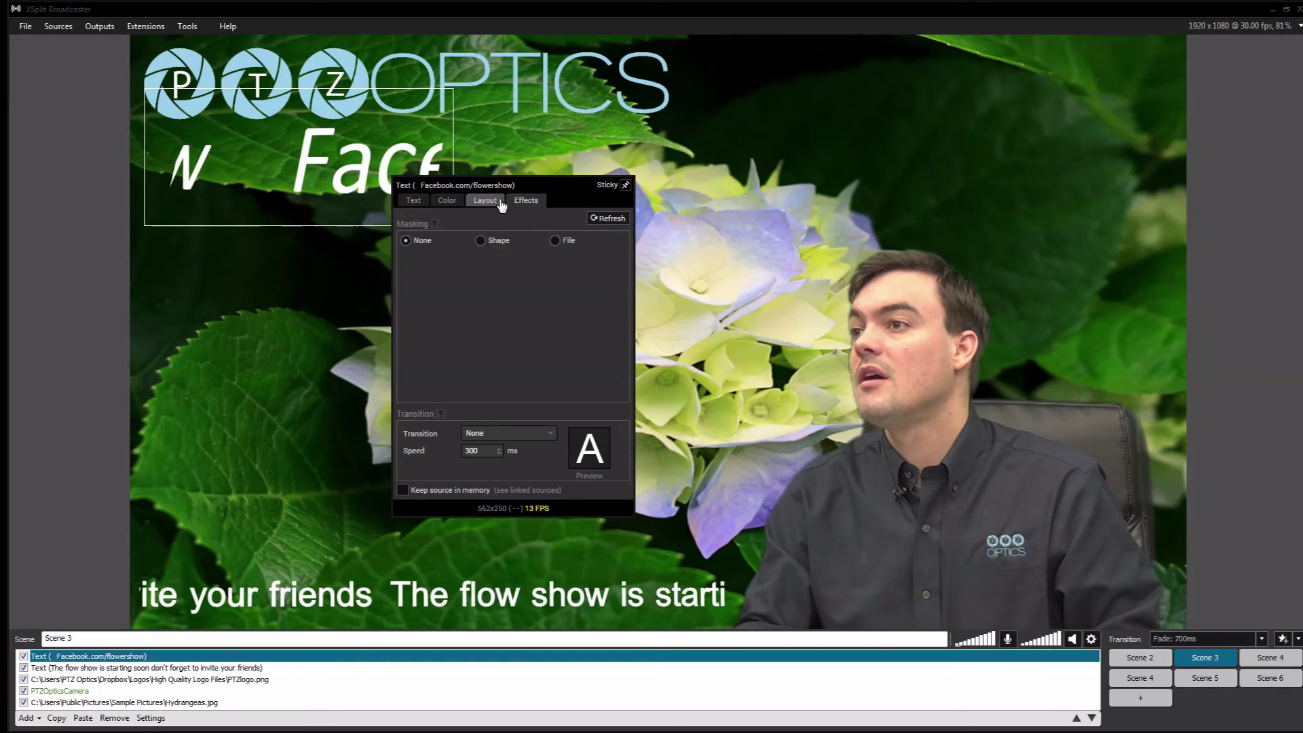
left_click(482, 241)
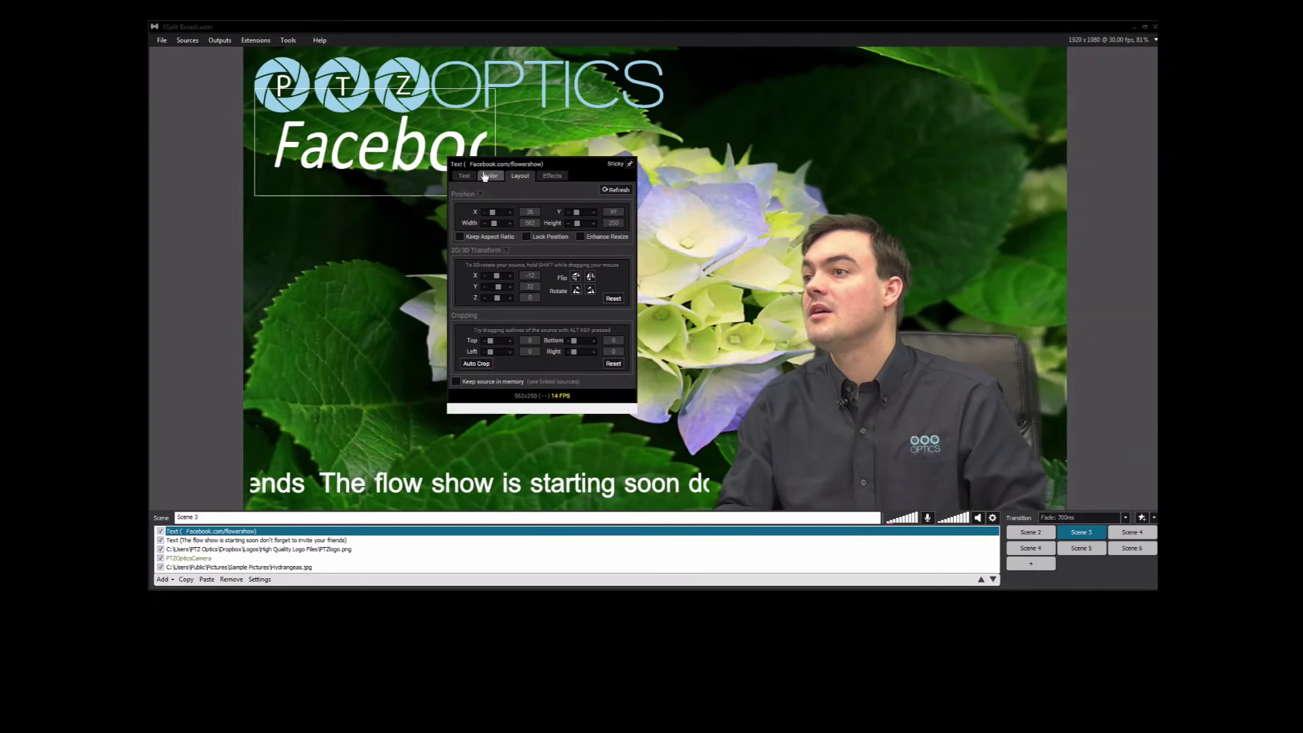
left_click(413, 200)
left_click(463, 176)
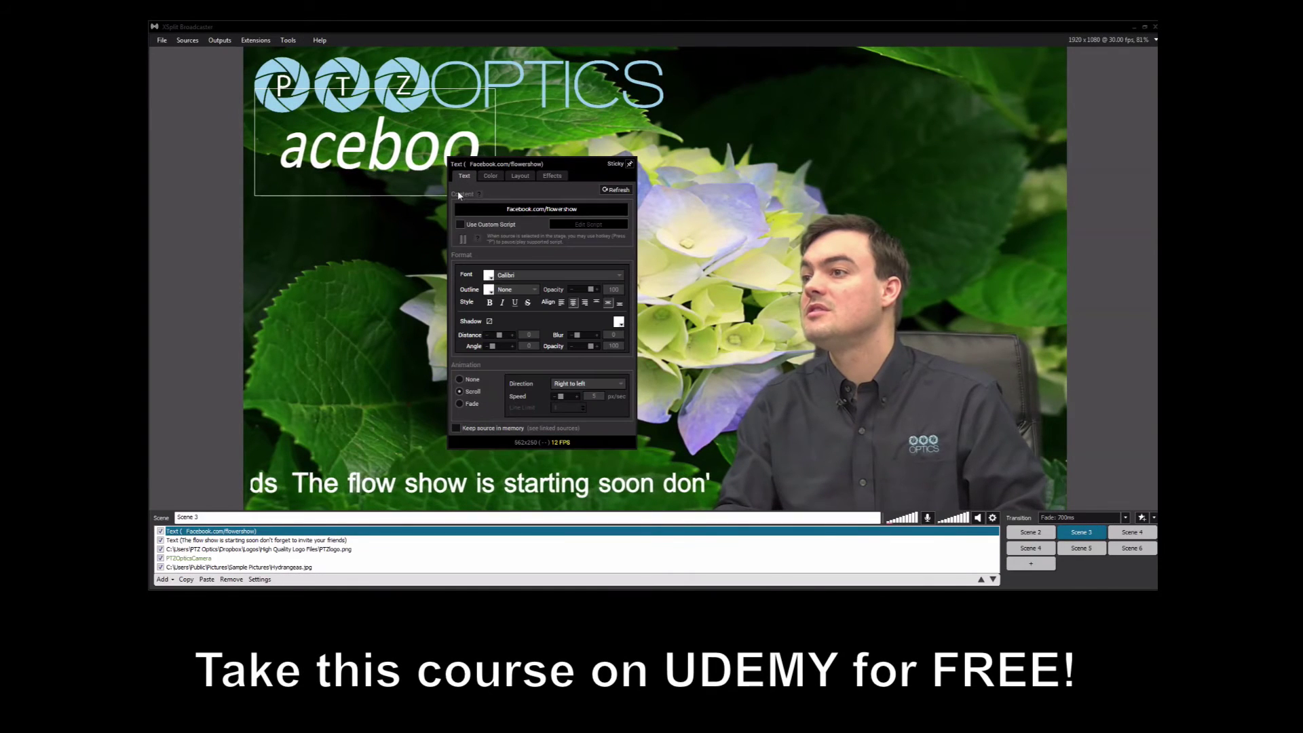
left_click(459, 391)
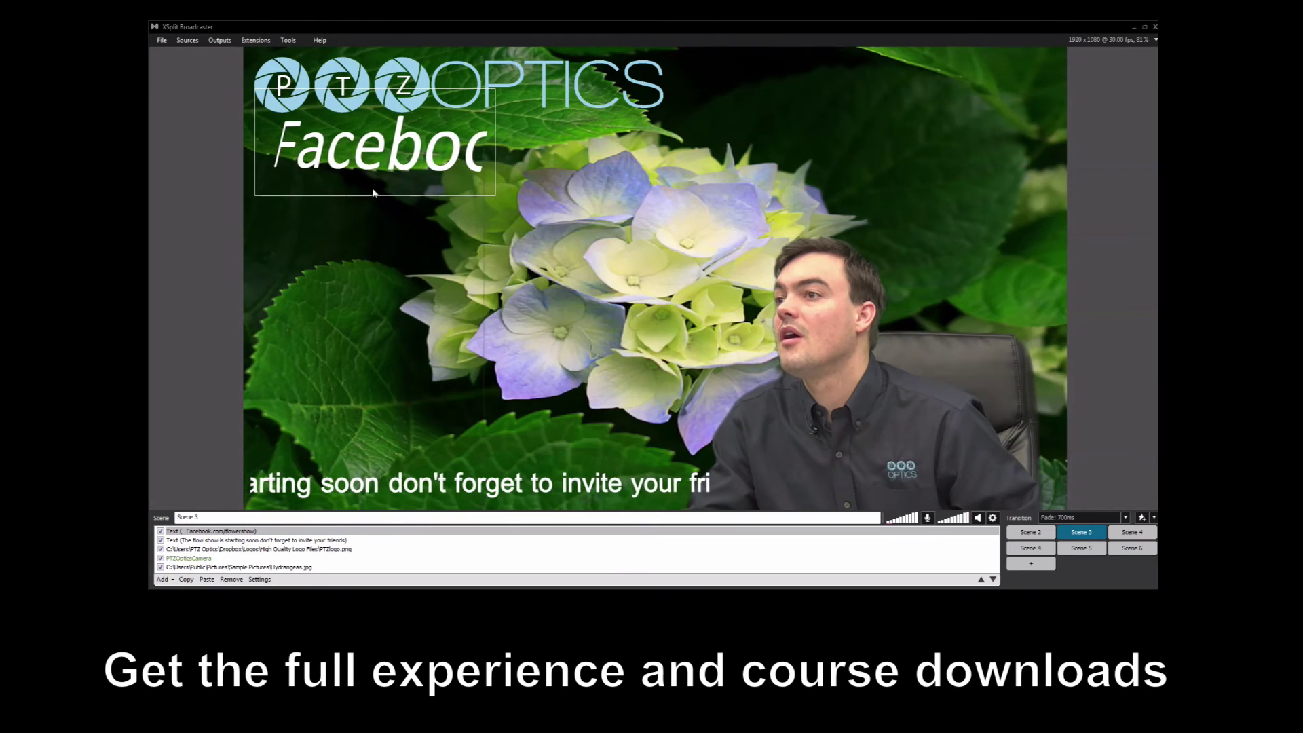
- Flatten the Facebook text into a thin strip directly beneath the logo and align it with the scene's left edge
left_click_drag(372, 194, 390, 134)
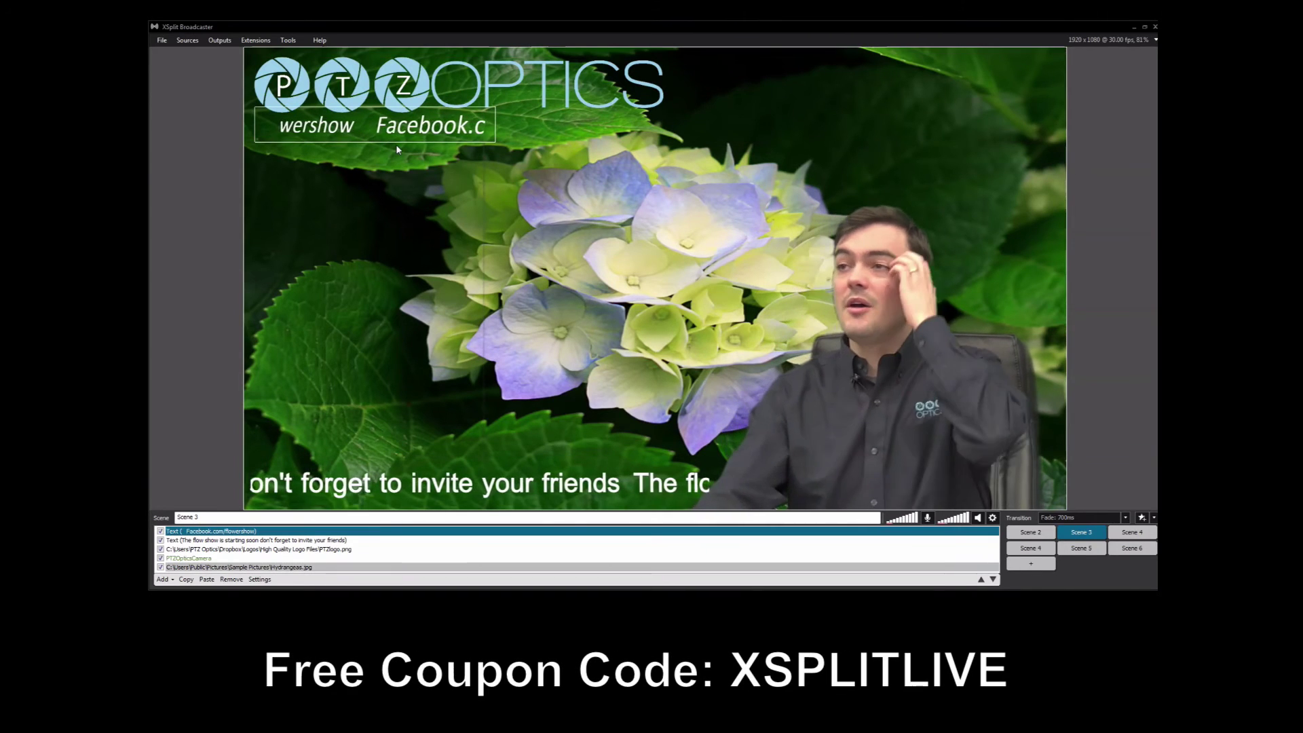
left_click(407, 135)
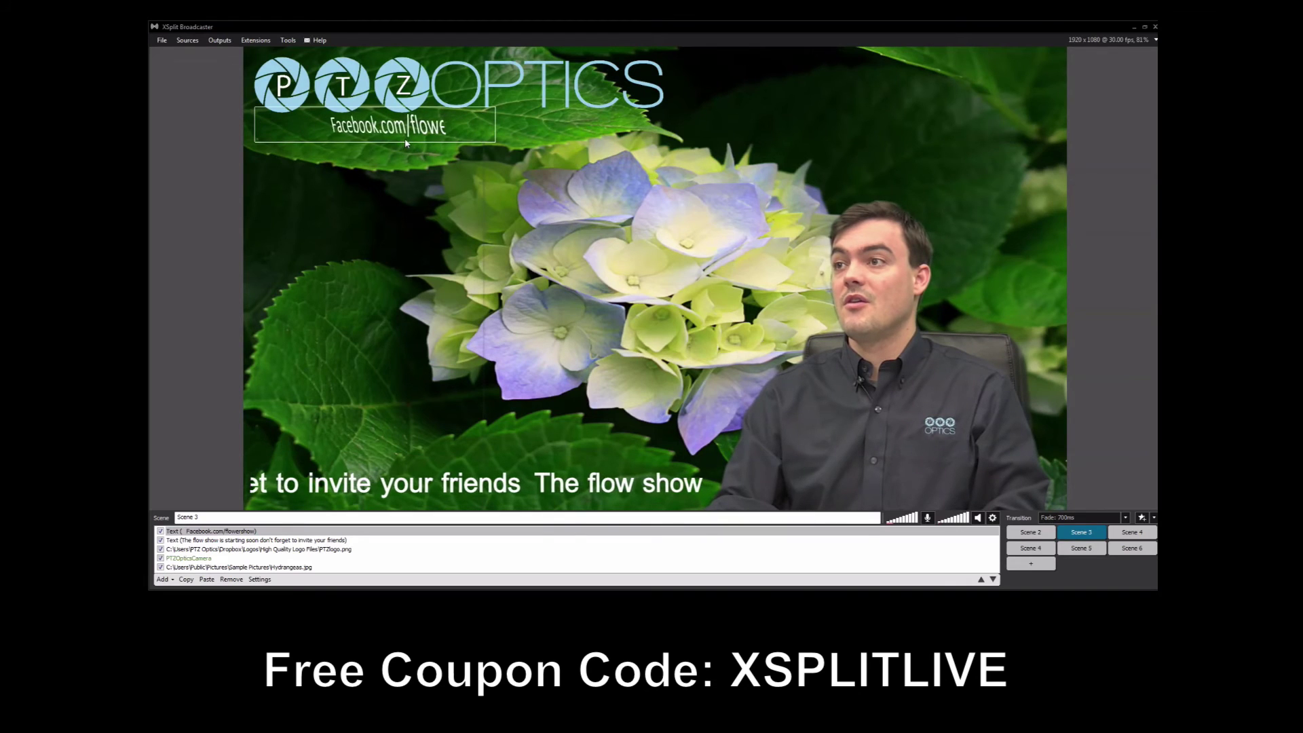
mouse_move(399, 130)
left_mouse_down()
mouse_move(365, 135)
mouse_move(376, 136)
left_mouse_up()
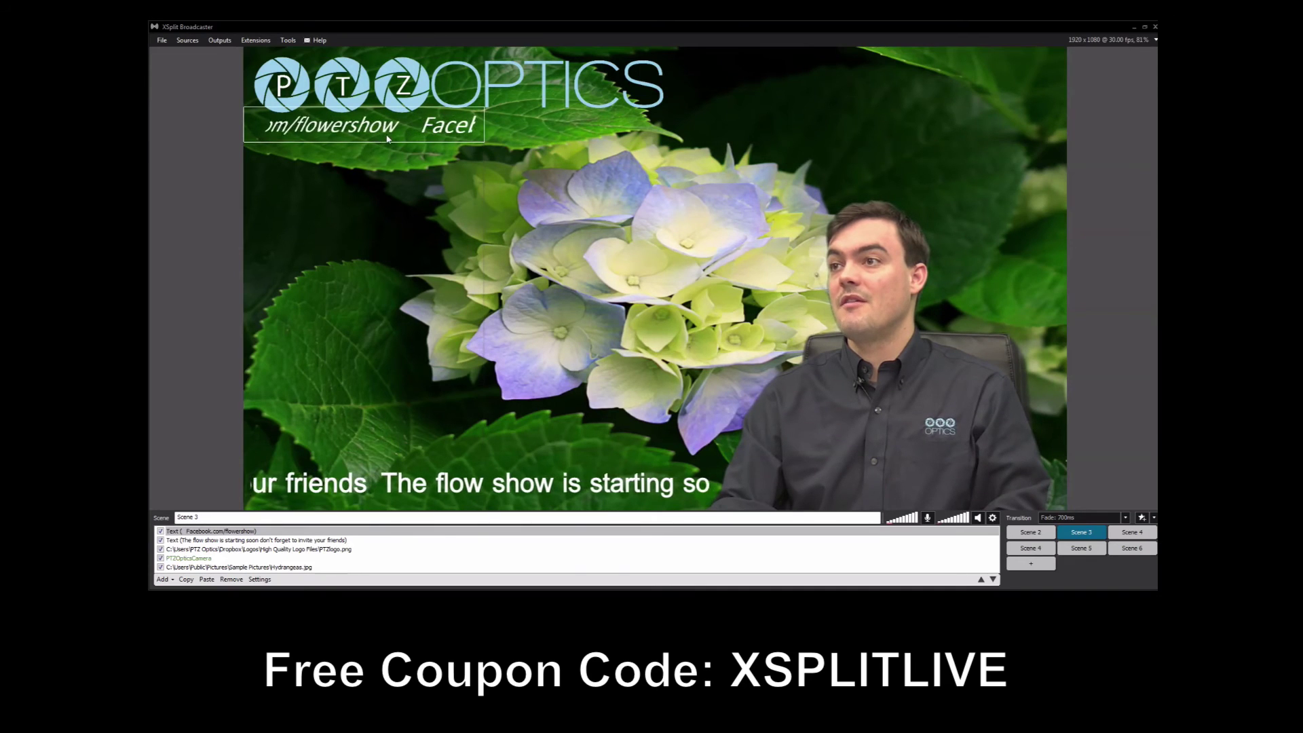